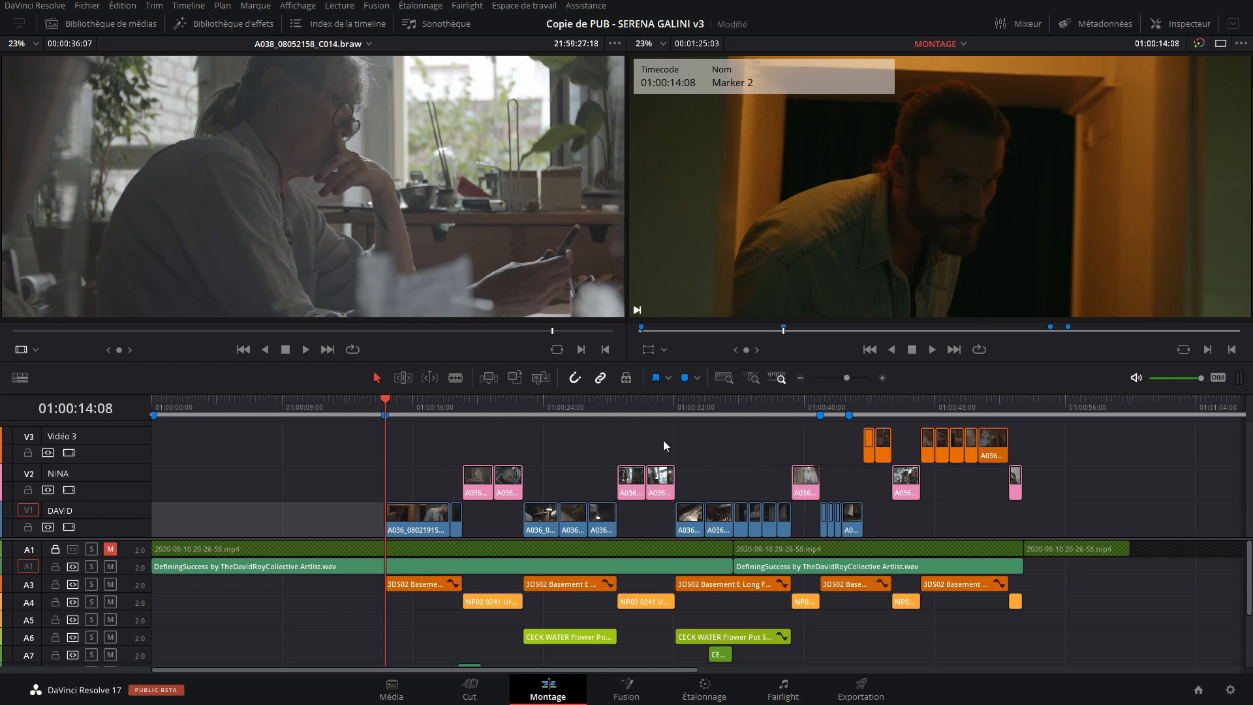
# Play the MONTAGE timeline from Marker 2 and watch it in full screen
pyautogui.press('space')
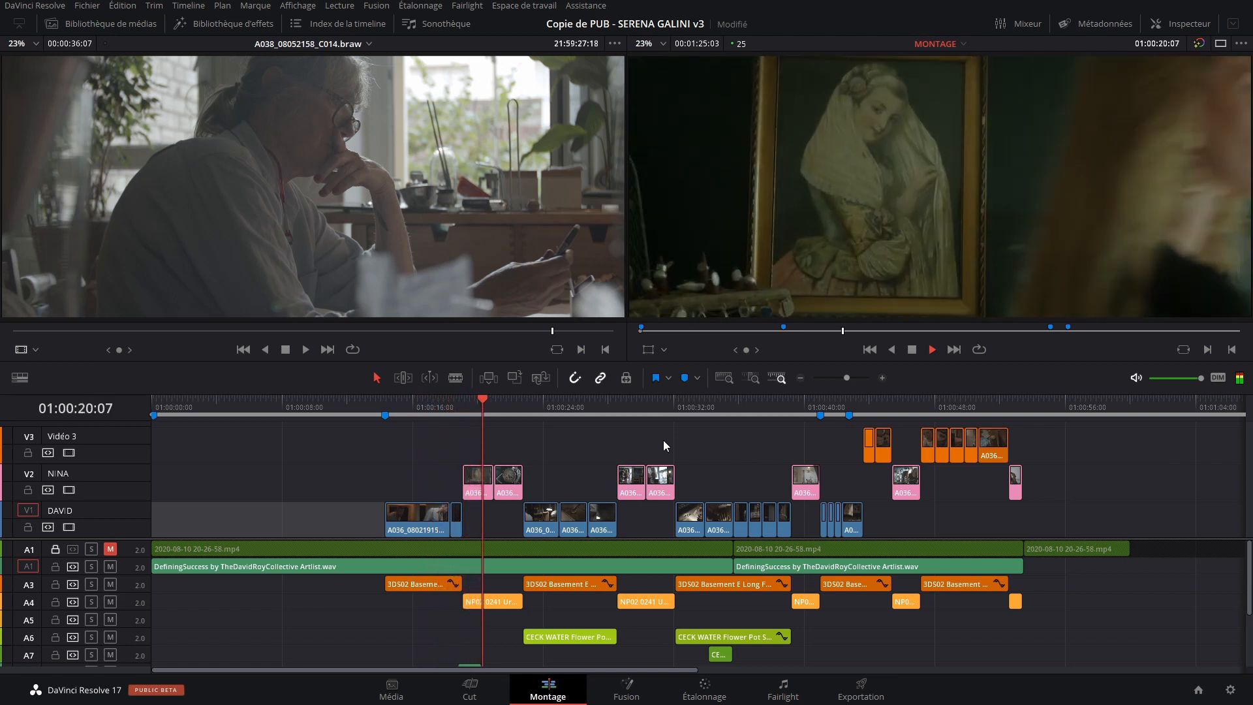
pyautogui.hotkey('ctrl', 'f')
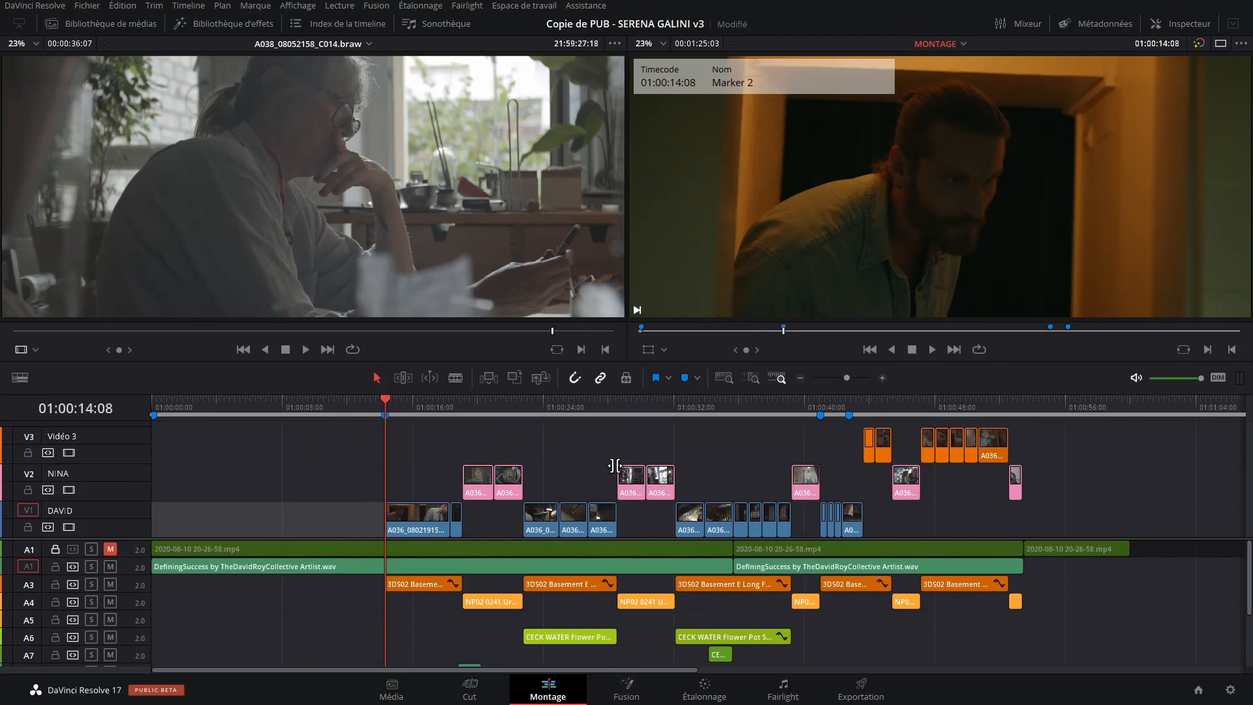
# Open the export page and look through the available export presets, from Personnaliser to AVID AAF
pyautogui.click(862, 689)
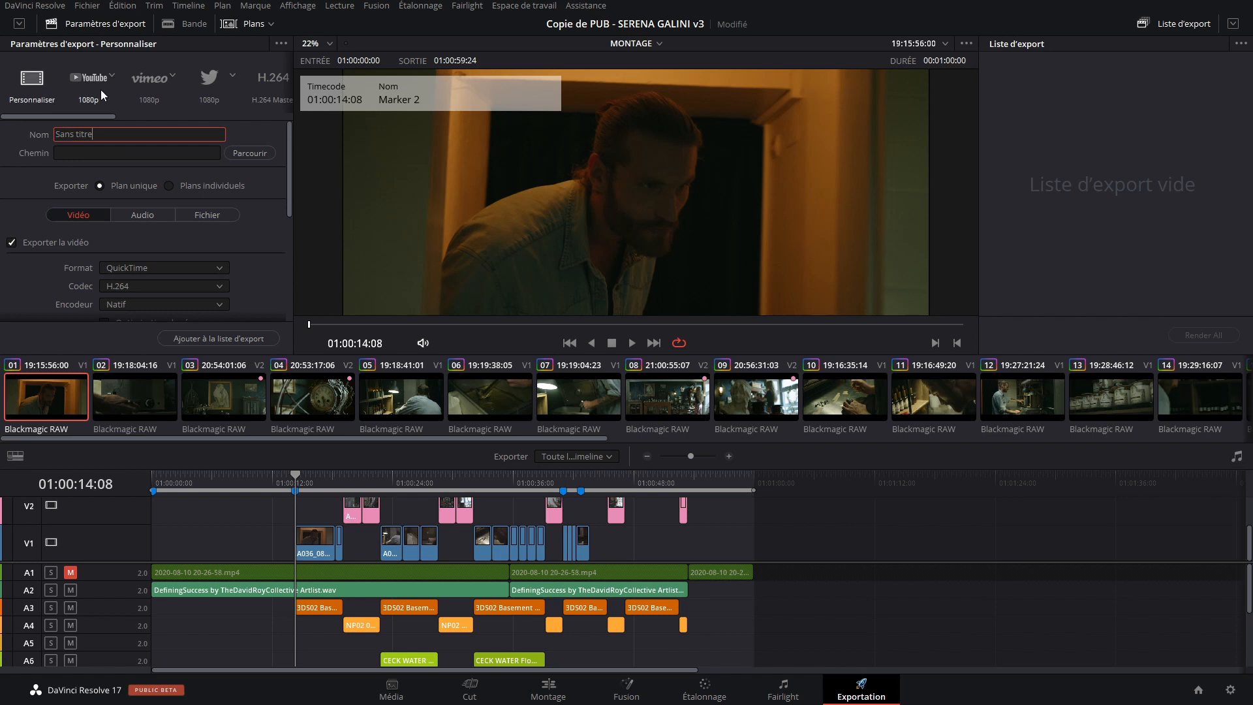
pyautogui.moveTo(89, 116)
pyautogui.mouseDown()
pyautogui.moveTo(271, 120)
pyautogui.moveTo(69, 117)
pyautogui.mouseUp()
pyautogui.moveTo(108, 119); pyautogui.dragTo(135, 117)
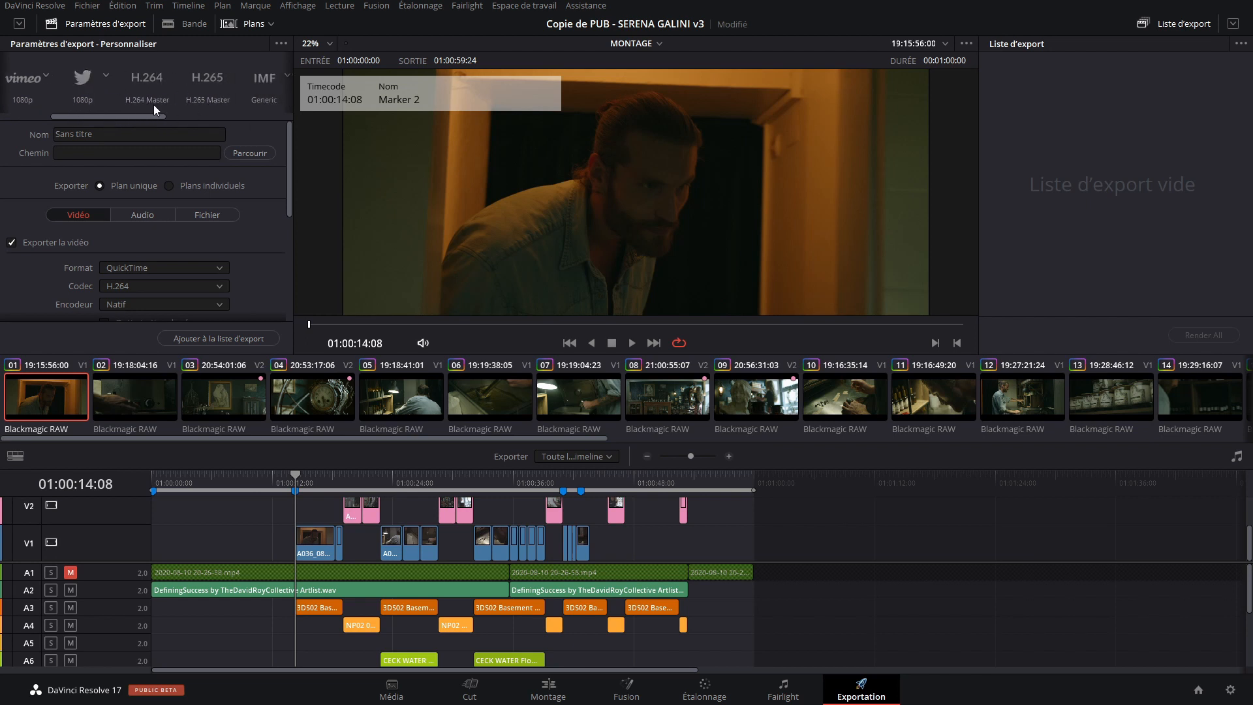
pyautogui.moveTo(145, 117); pyautogui.dragTo(185, 118)
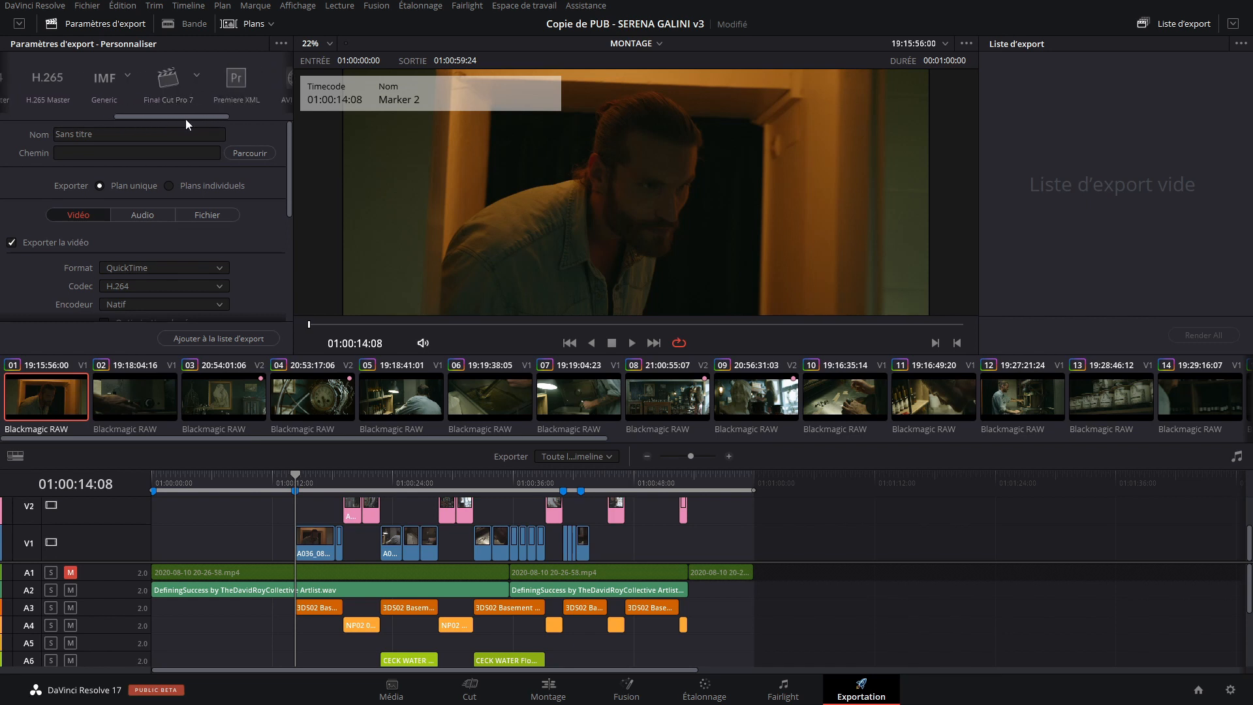
pyautogui.moveTo(184, 119); pyautogui.dragTo(205, 122)
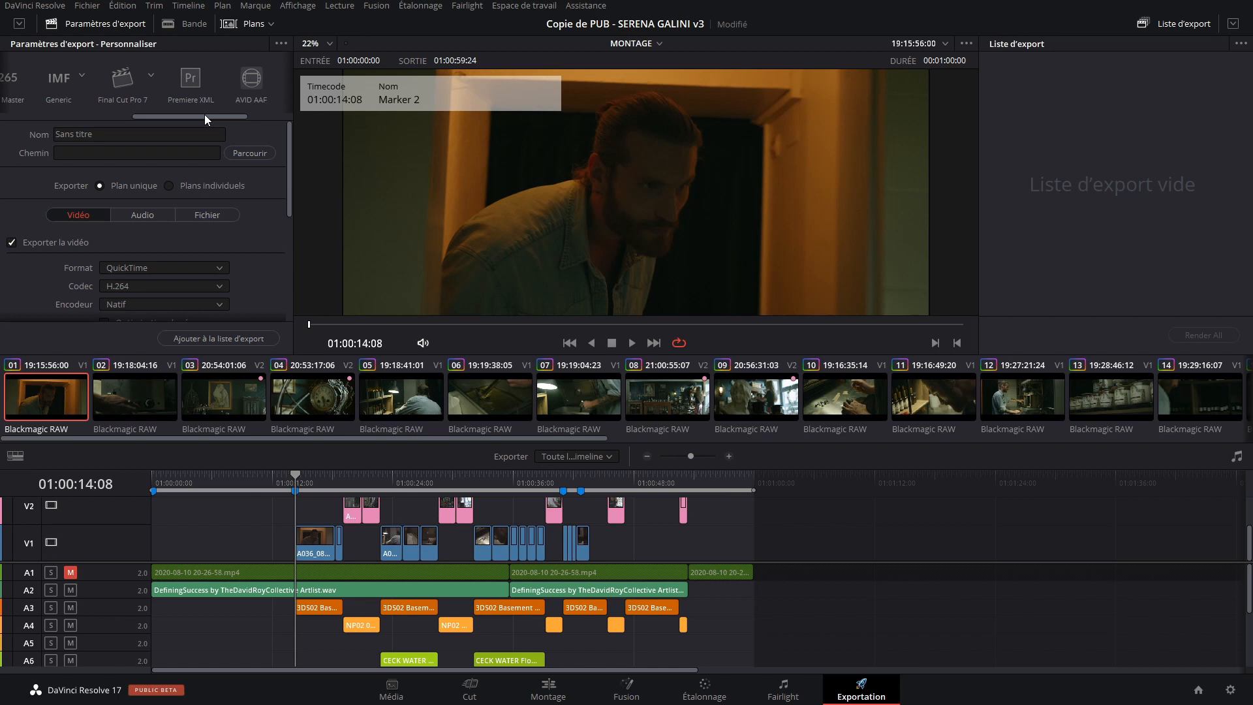
pyautogui.moveTo(205, 115); pyautogui.dragTo(36, 118)
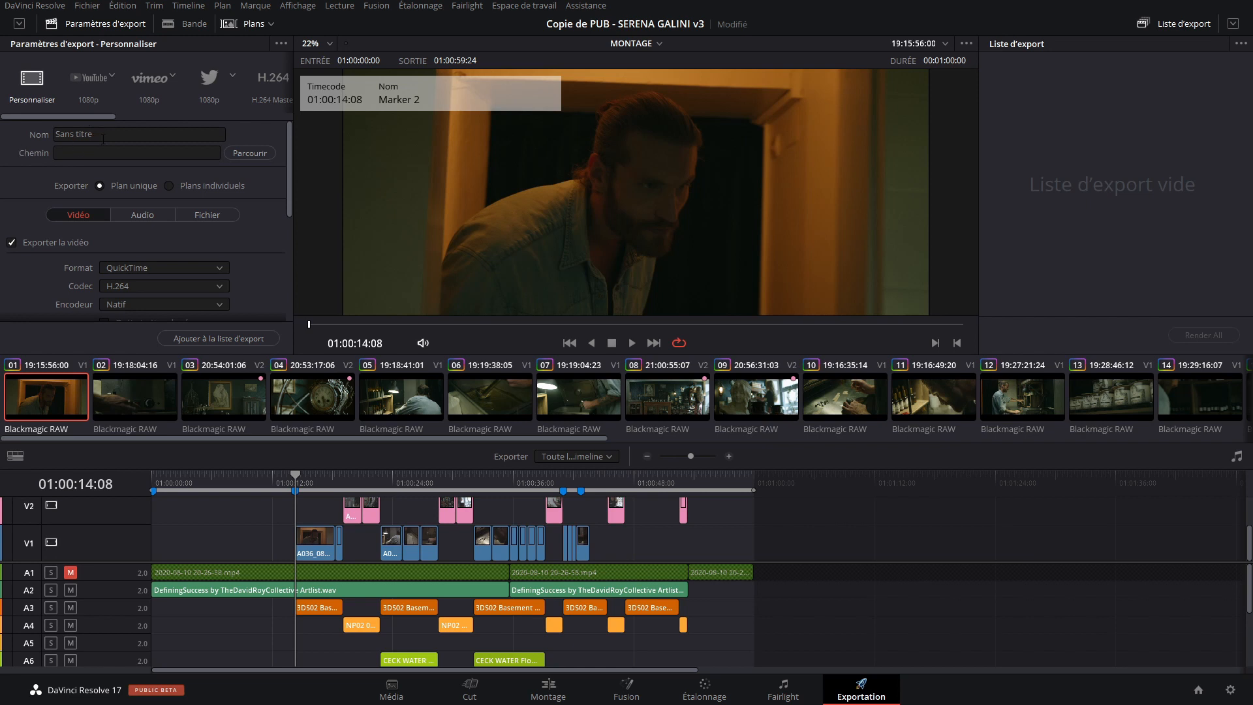
# Name the export EXPORT 01 TUTO and set its destination to the Vidéos folder
pyautogui.click(100, 137)
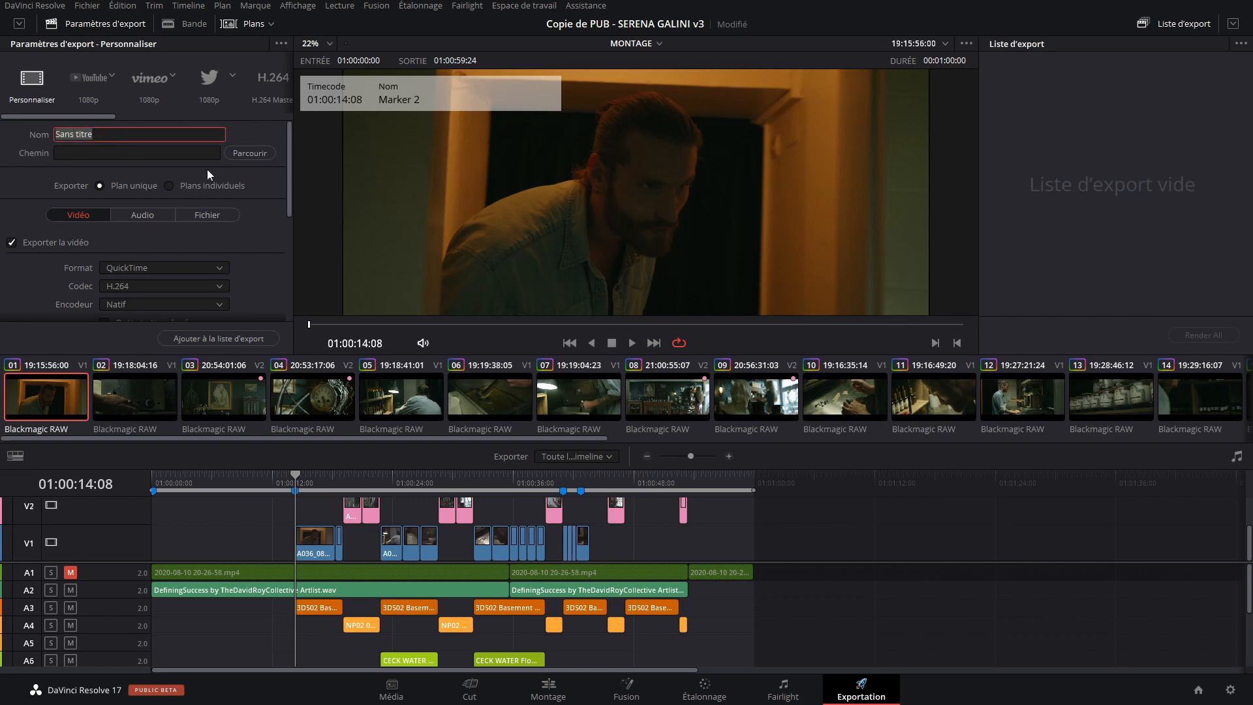
pyautogui.write('EXPORT 01 TUTO')
pyautogui.click(207, 153)
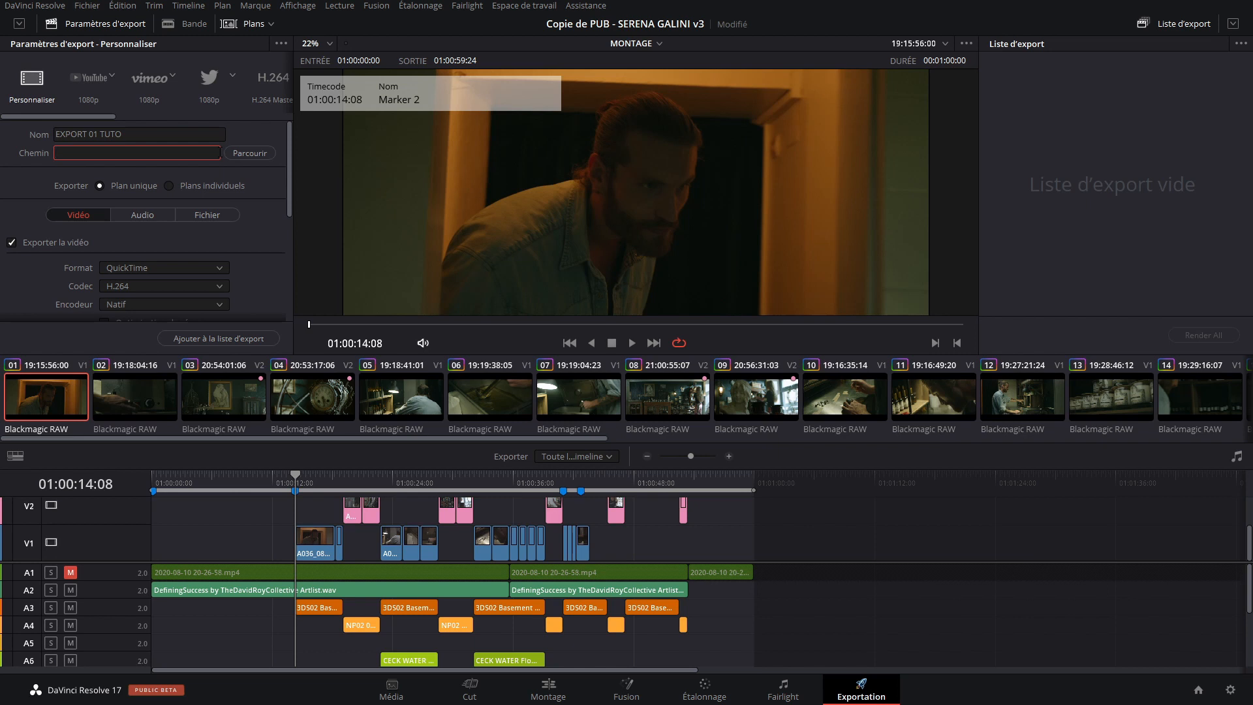
pyautogui.click(250, 153)
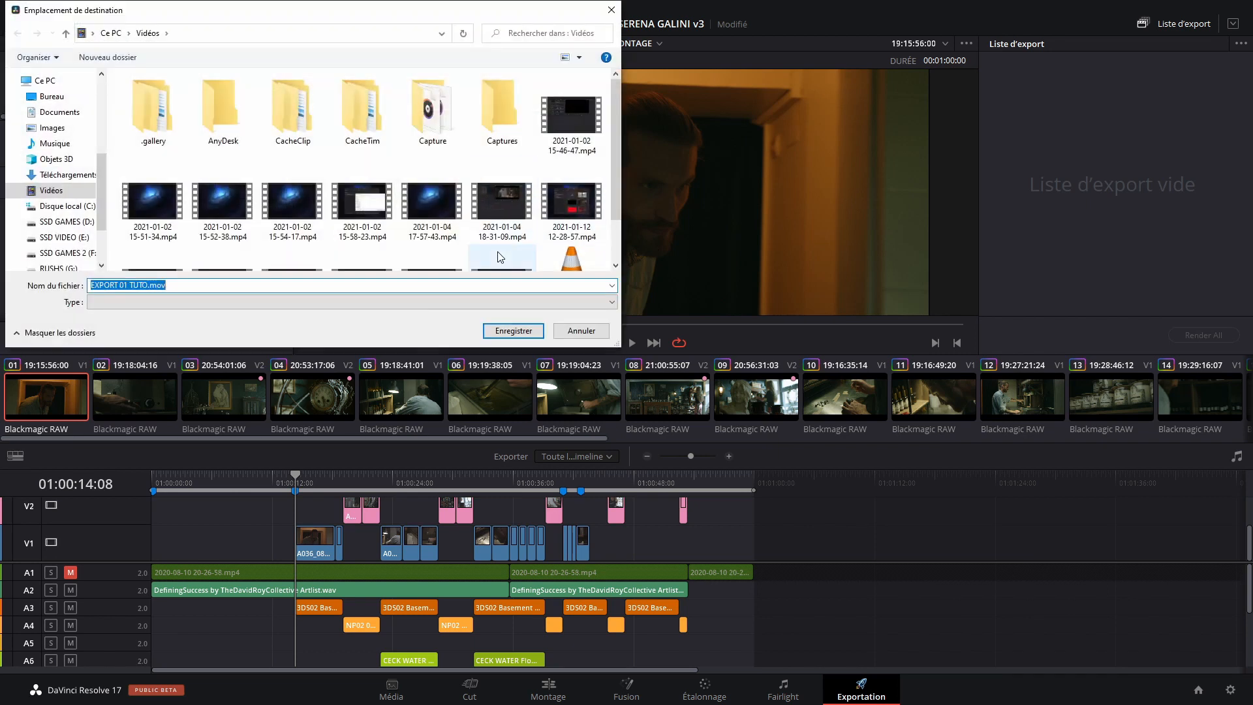
pyautogui.scroll(-1, 289, 160)
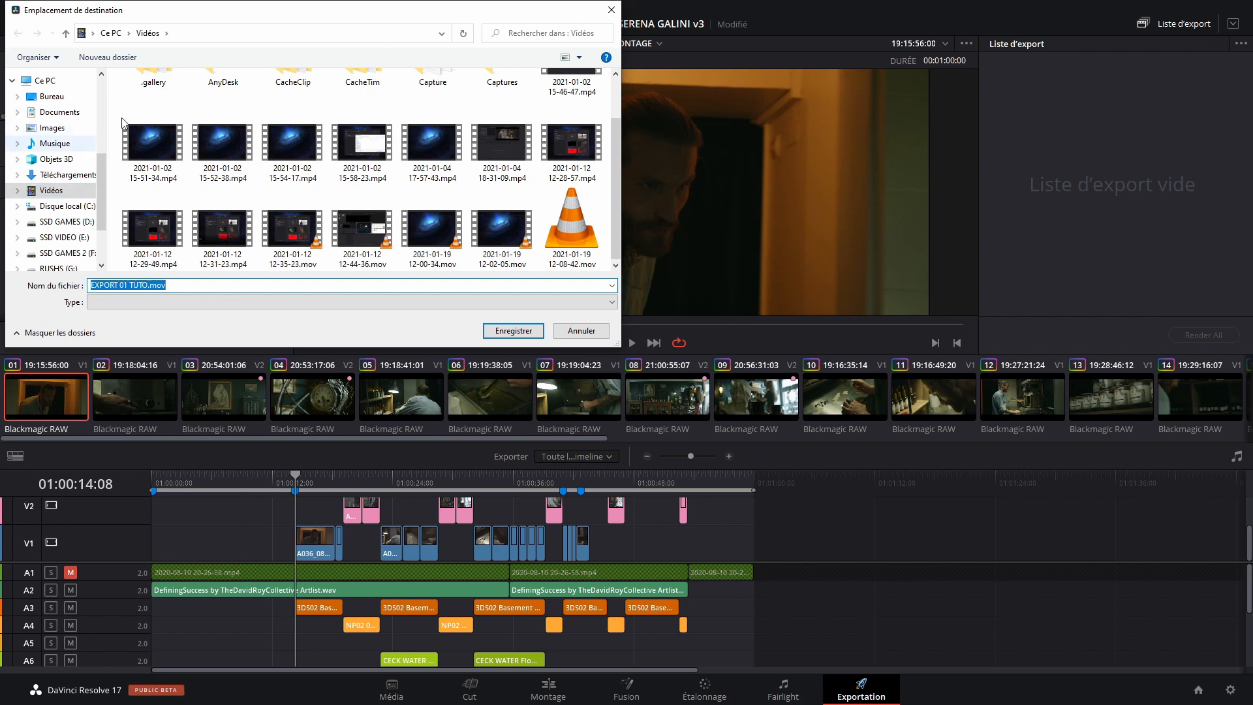
pyautogui.click(505, 332)
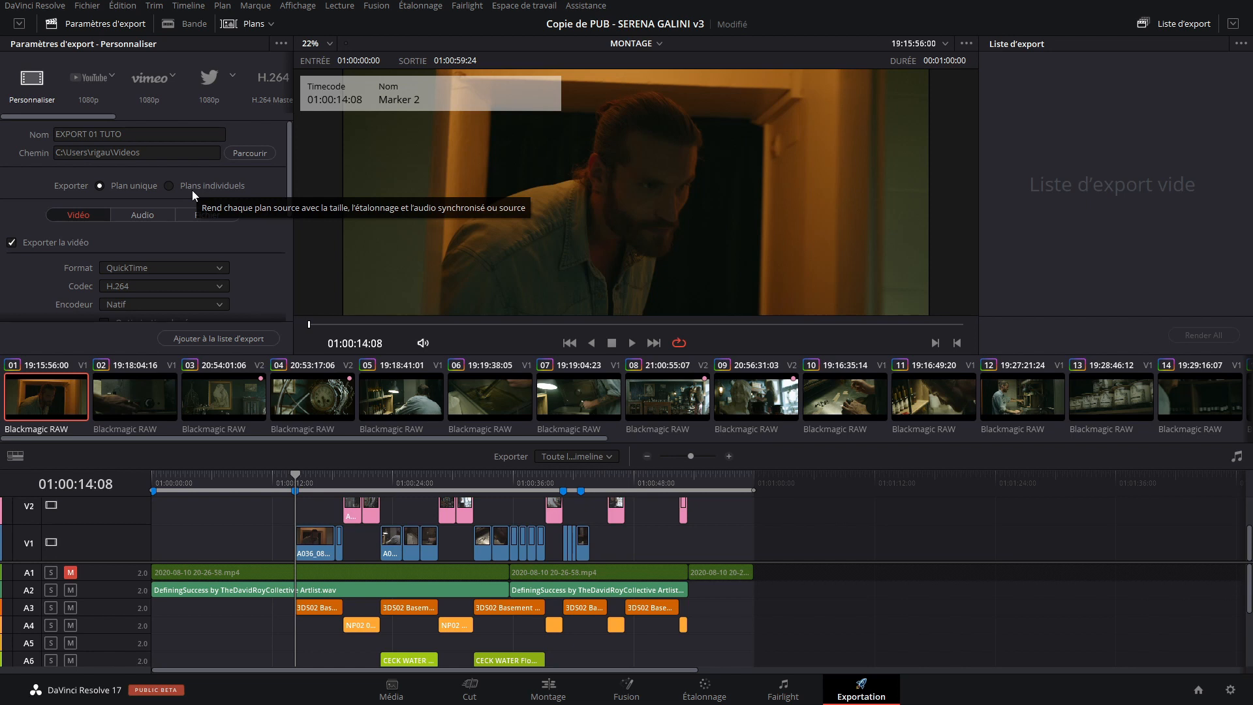
# Select the first two clips on track V1 and the first two on V2, one at a time
pyautogui.click(319, 534)
pyautogui.click(338, 542)
pyautogui.click(348, 518)
pyautogui.click(370, 518)
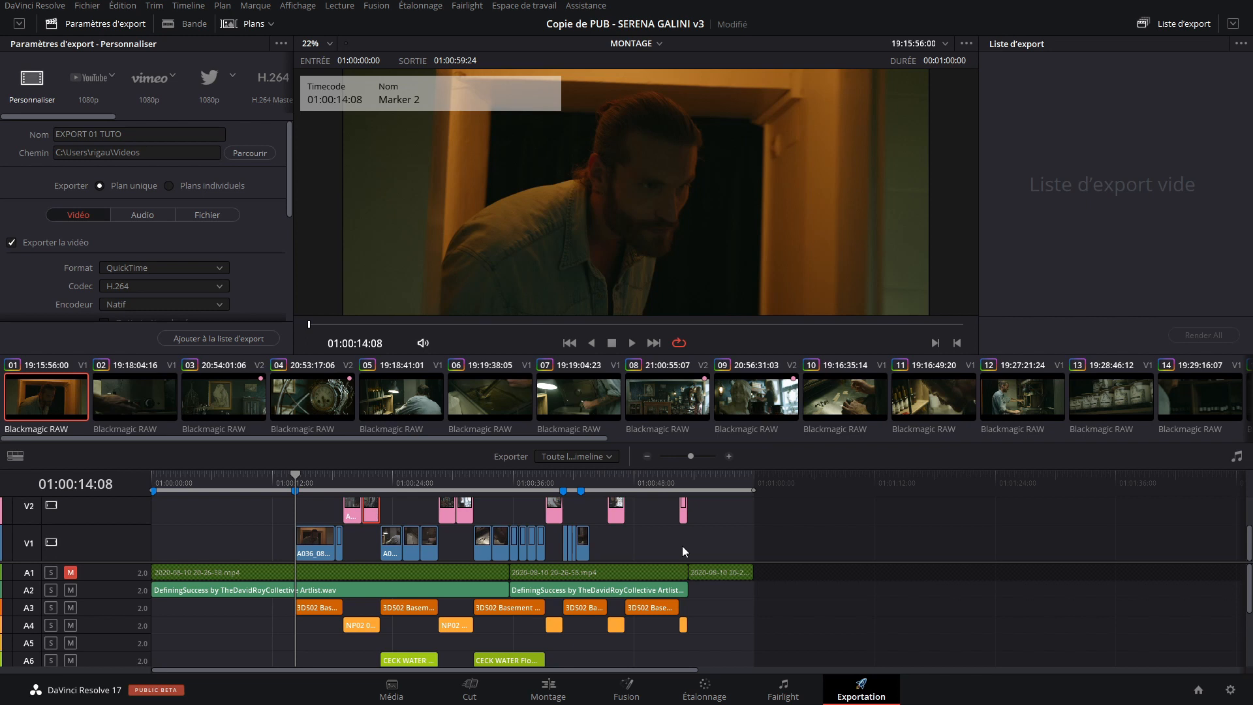
# Choose QuickTime as the video export format and H.264 as its codec
pyautogui.scroll(-1, 40, 196)
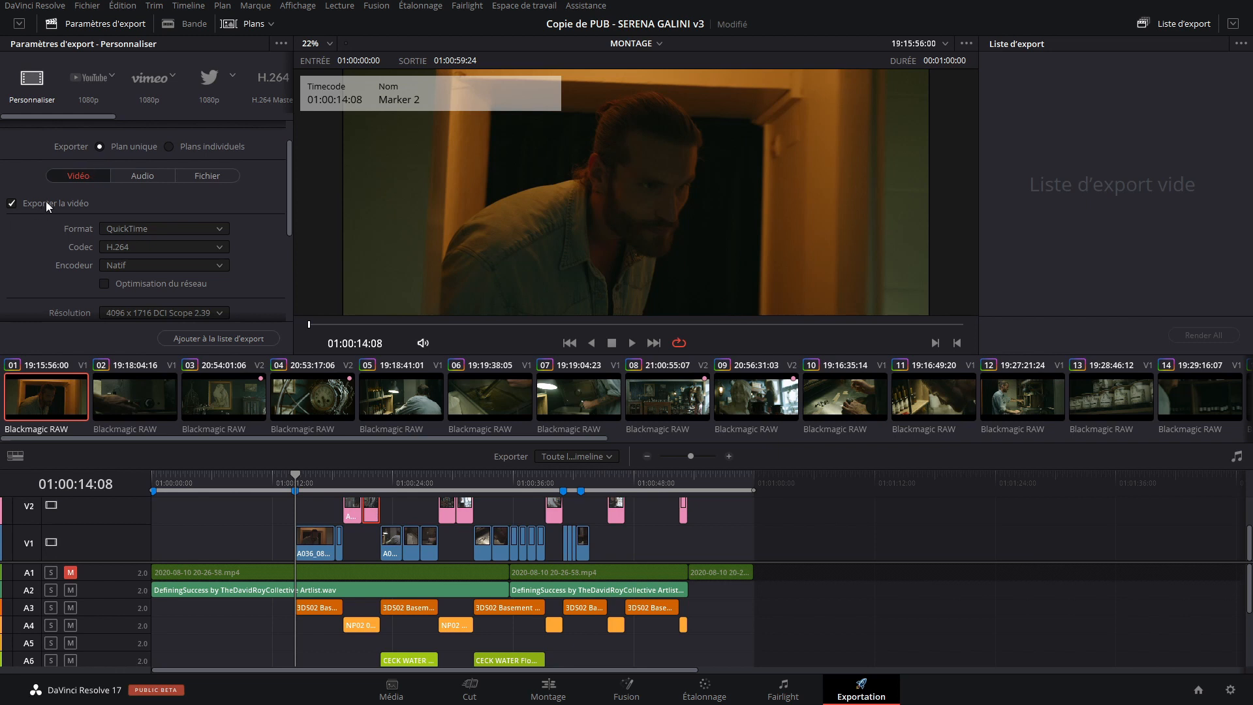
pyautogui.click(147, 230)
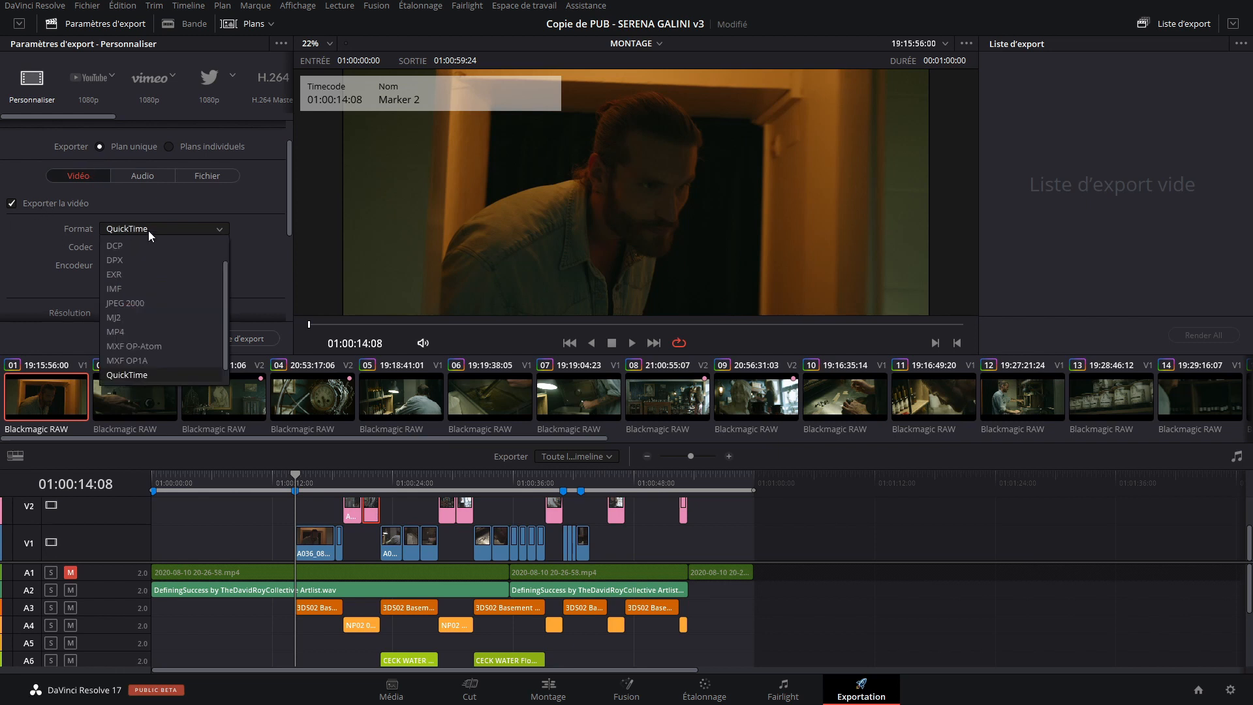
pyautogui.scroll(-1, 196, 311)
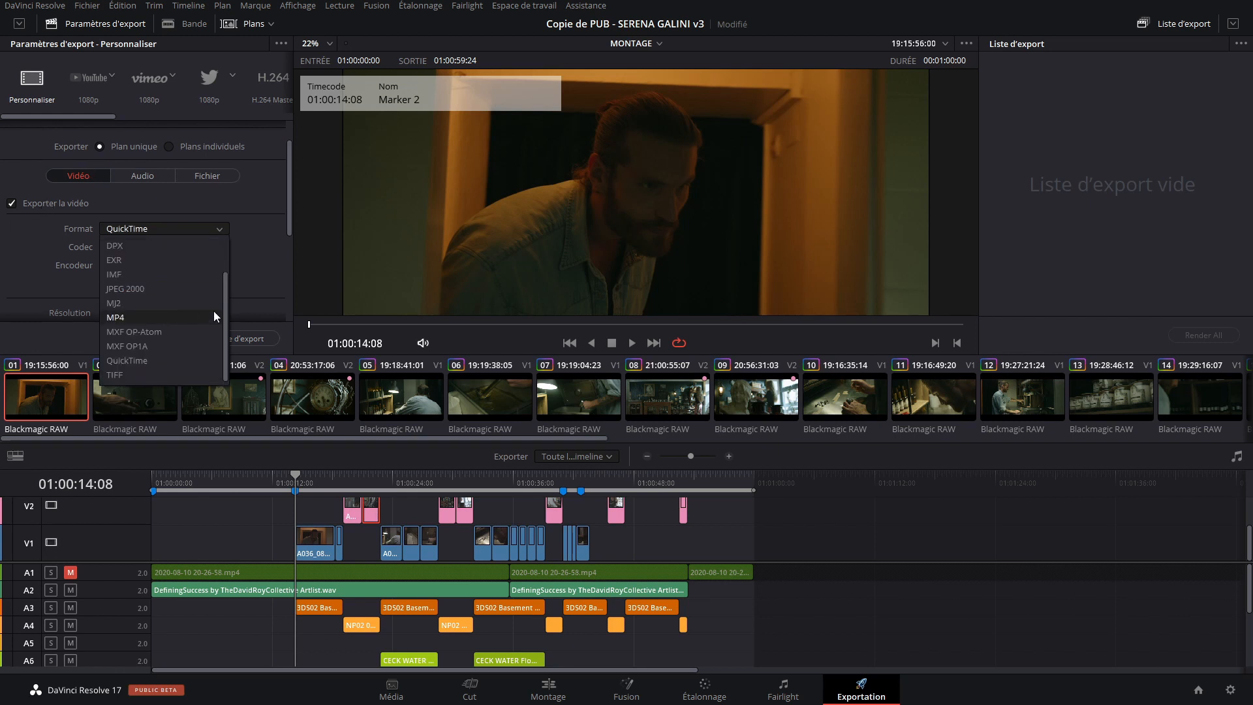
pyautogui.click(164, 360)
pyautogui.click(138, 248)
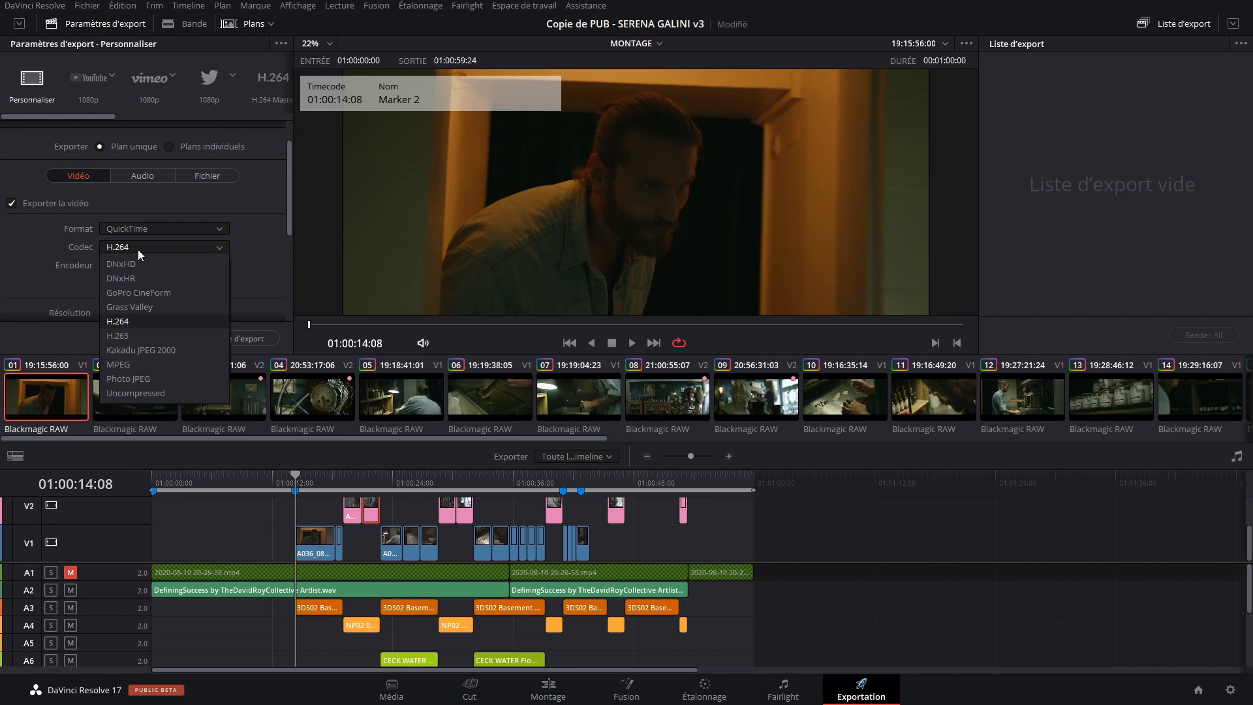
pyautogui.click(128, 321)
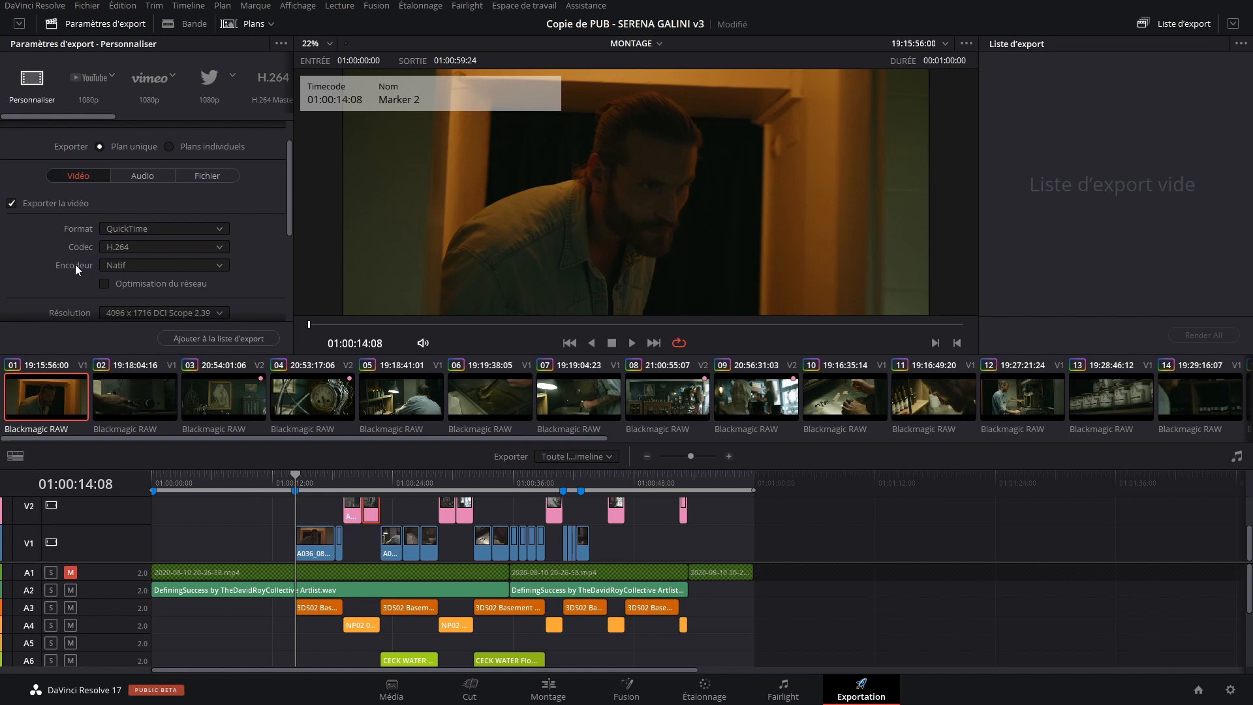
# Try the NVIDIA encoder for the video export and return the encoder to Natif
pyautogui.scroll(-1, 62, 266)
pyautogui.click(157, 226)
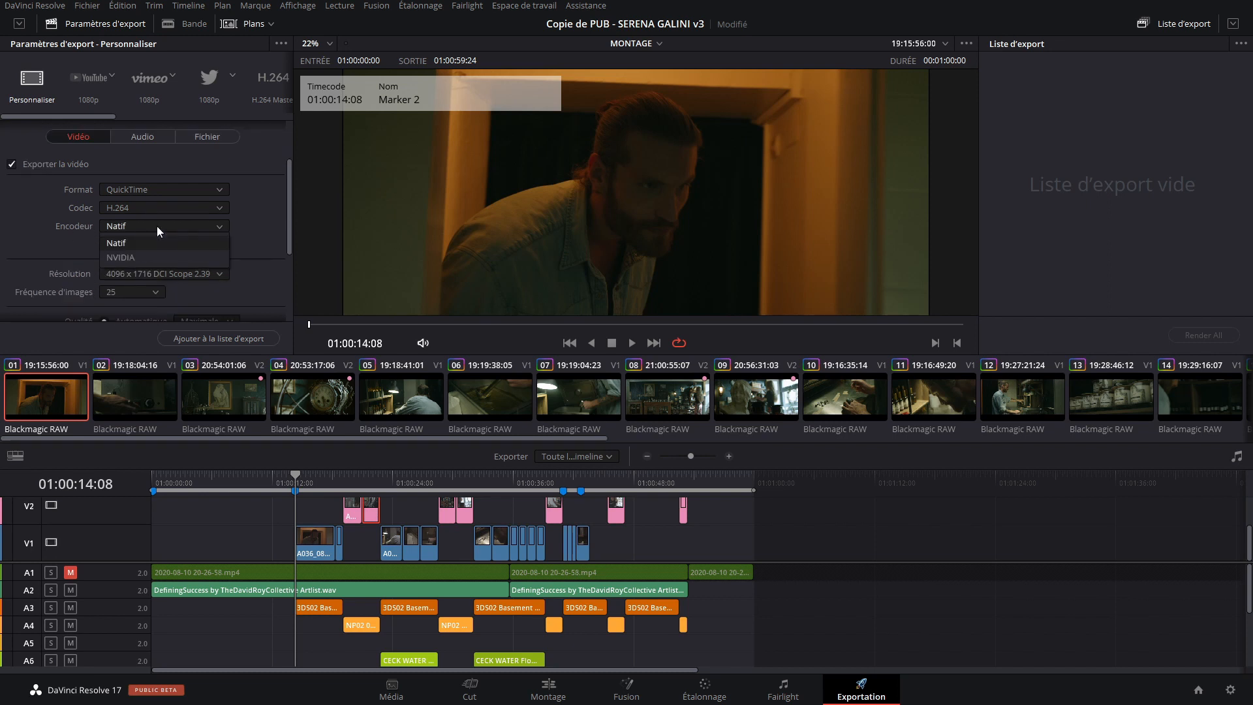
pyautogui.click(137, 256)
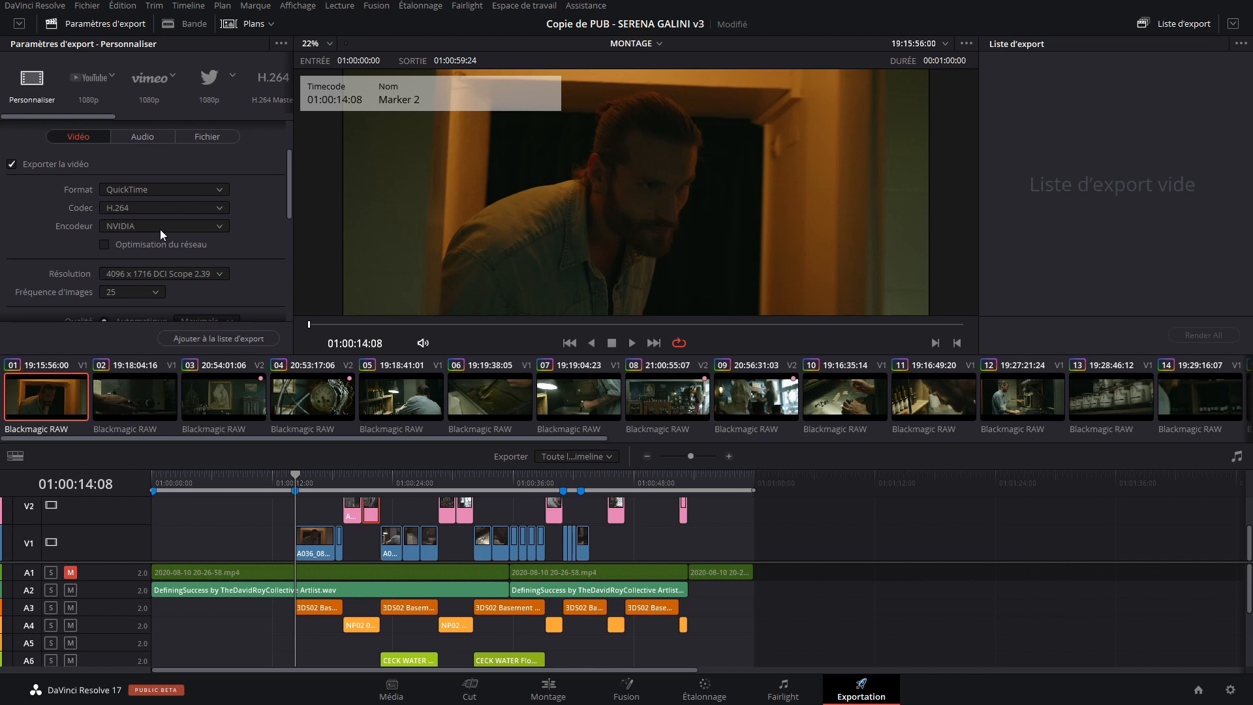
pyautogui.click(160, 229)
pyautogui.click(152, 239)
# Restrict the video quality to 35000 Kb/s, trying 70000 Kb/s before settling on 35000 Kb/s
pyautogui.scroll(-1, 157, 242)
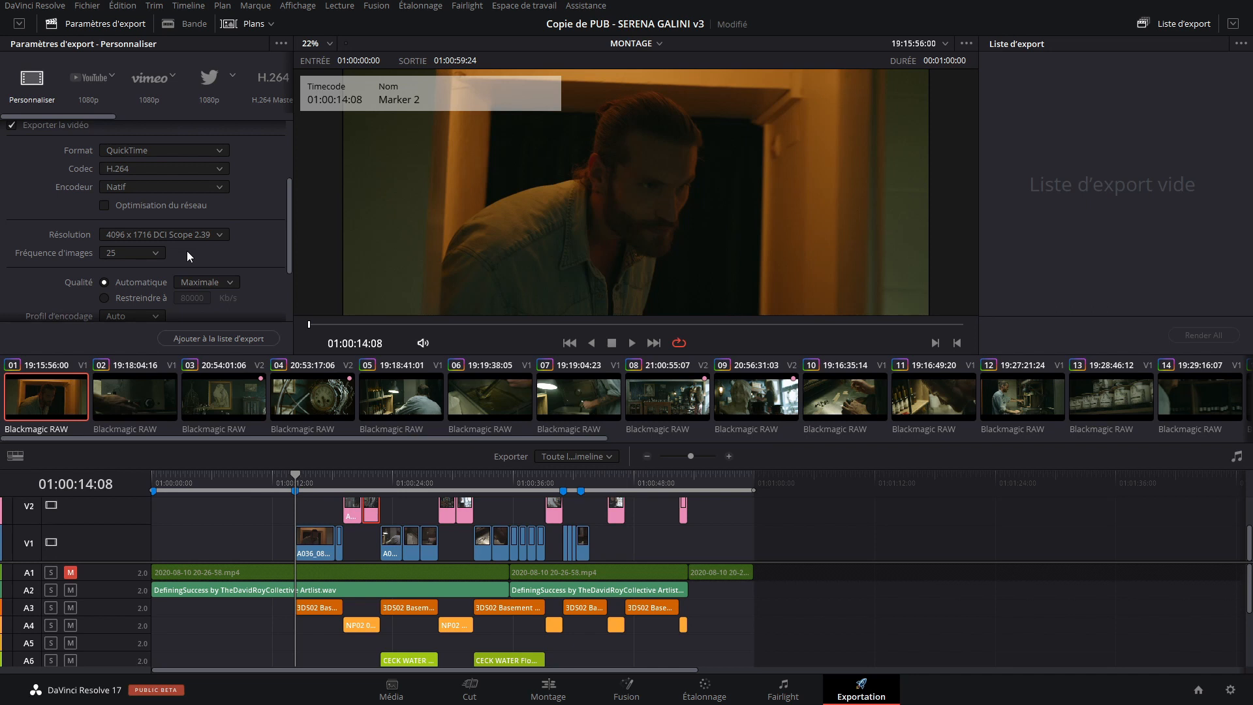
pyautogui.scroll(-2, 89, 217)
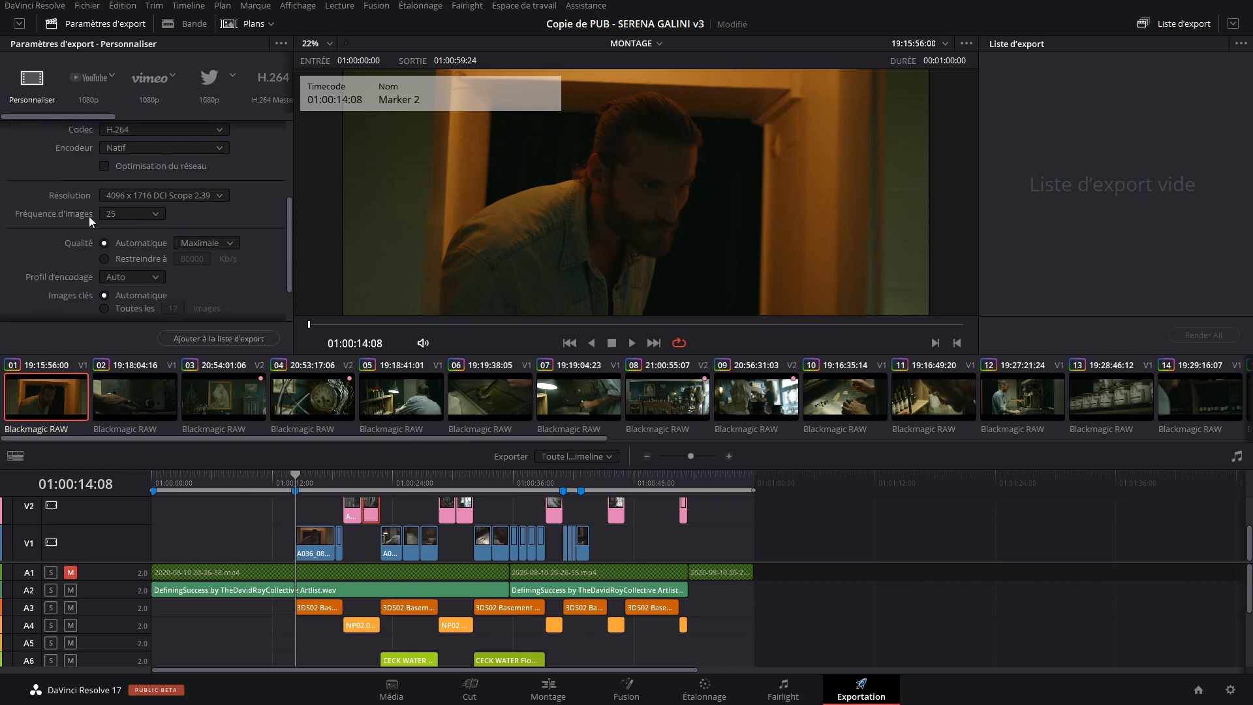
pyautogui.click(143, 260)
pyautogui.write('35000')
pyautogui.click(182, 258)
pyautogui.hotkey('ctrl', 'a')
pyautogui.write('70000')
pyautogui.click(205, 261)
pyautogui.write('35000')
# Review the export's advanced video settings, audio destination track options and file naming settings
pyautogui.scroll(-2, 261, 272)
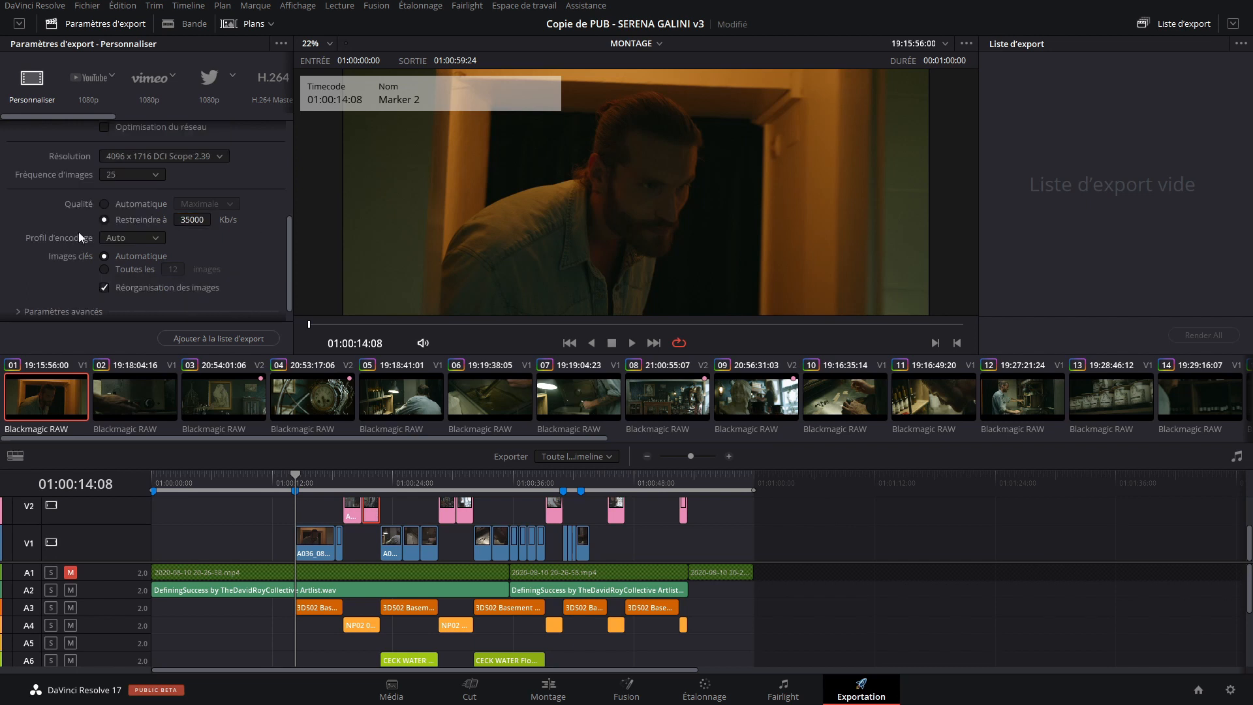
pyautogui.click(17, 313)
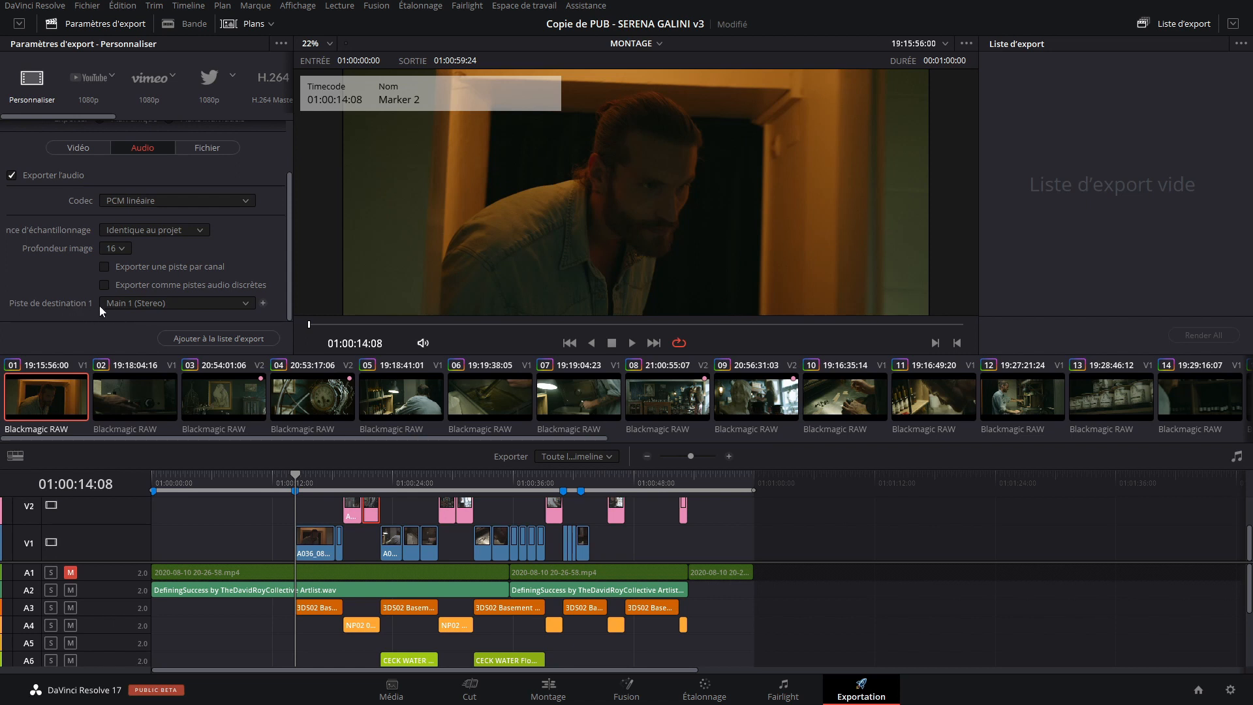
pyautogui.click(158, 309)
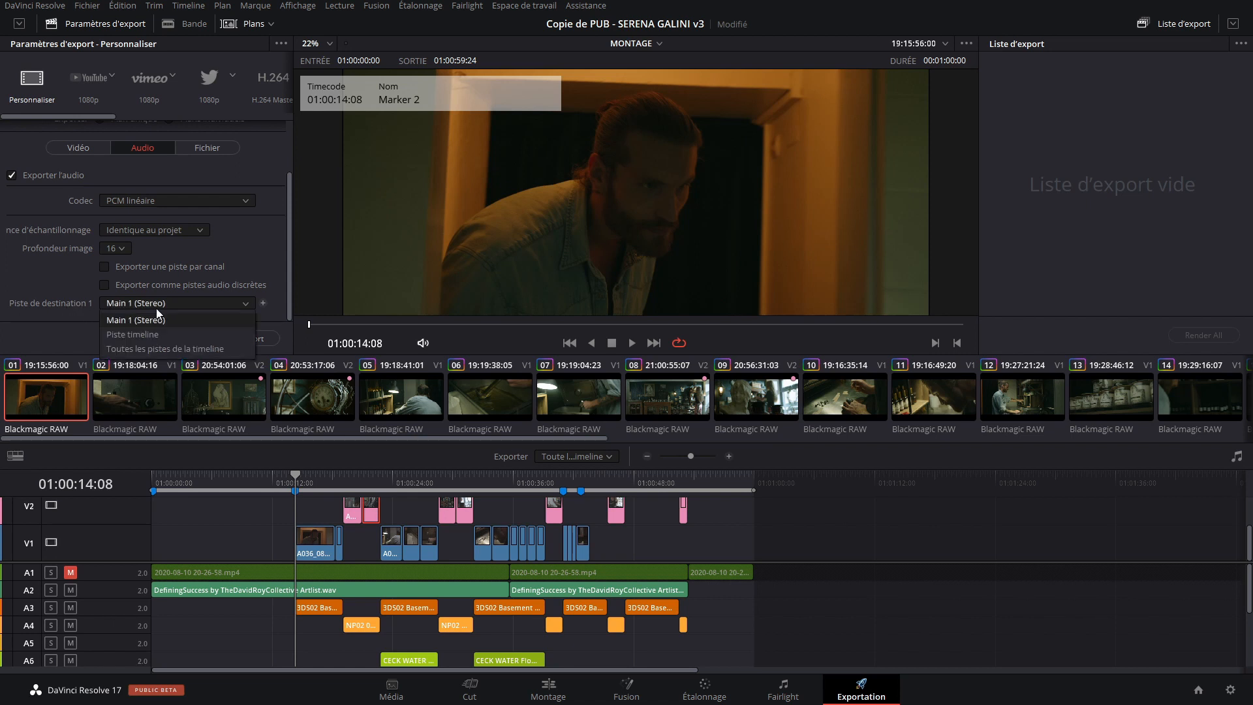
pyautogui.click(161, 308)
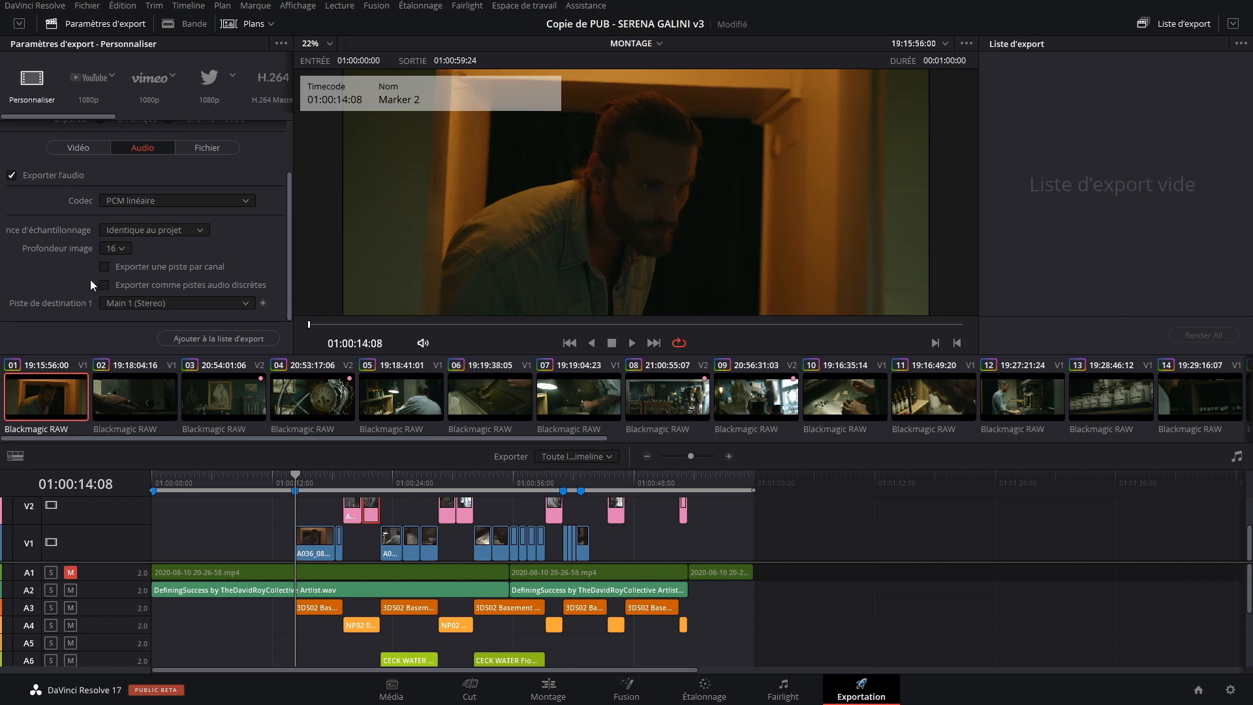
pyautogui.click(203, 156)
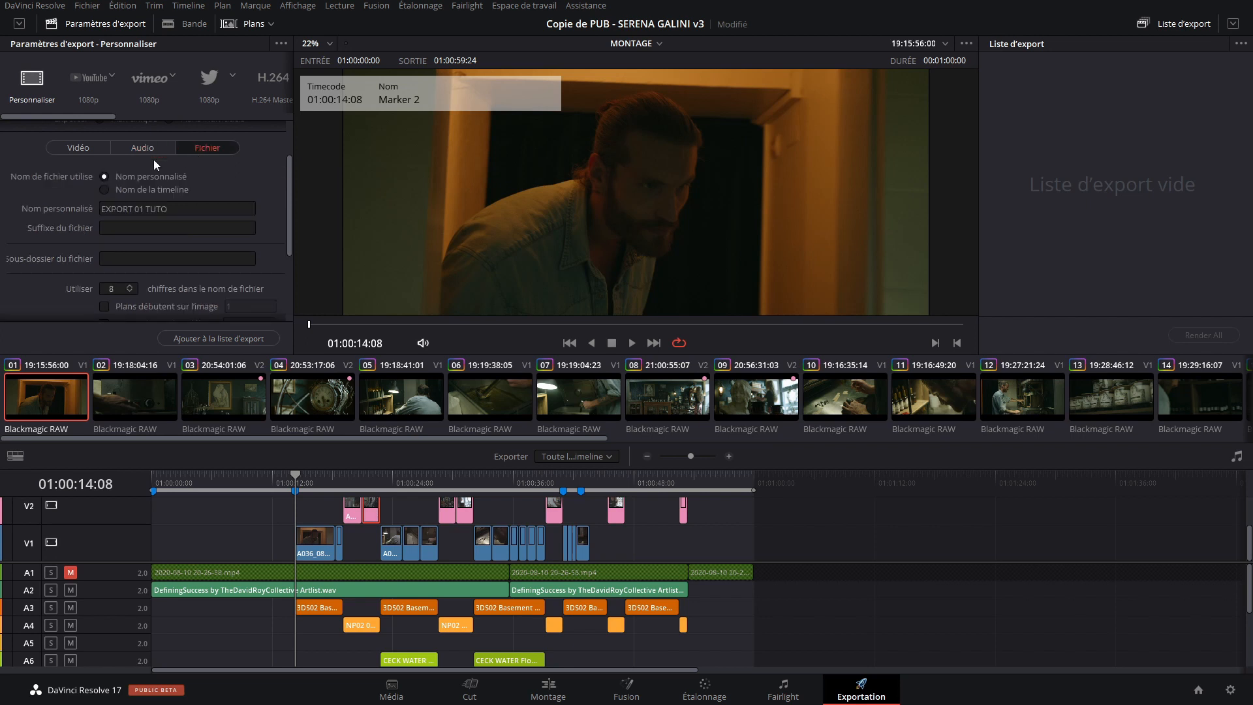
pyautogui.scroll(-2, 62, 195)
pyautogui.scroll(4, 98, 199)
pyautogui.click(73, 215)
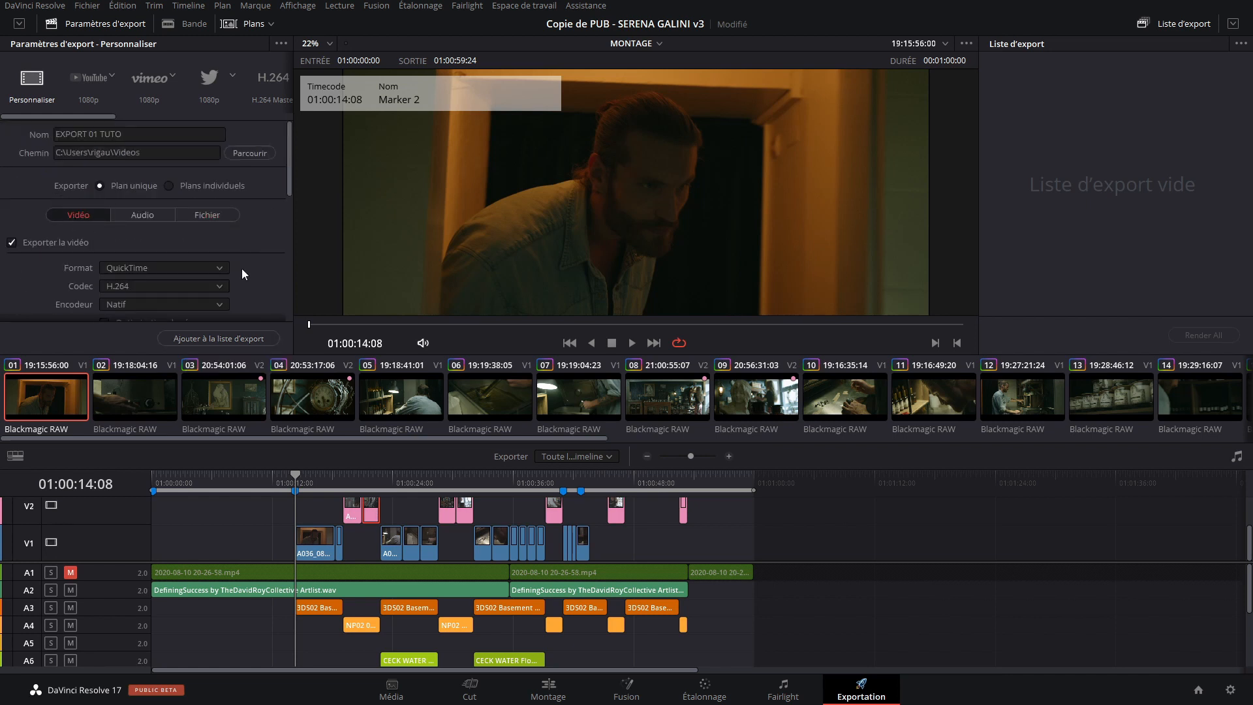
# Add the configured export to the render list and render all queued jobs
pyautogui.click(233, 339)
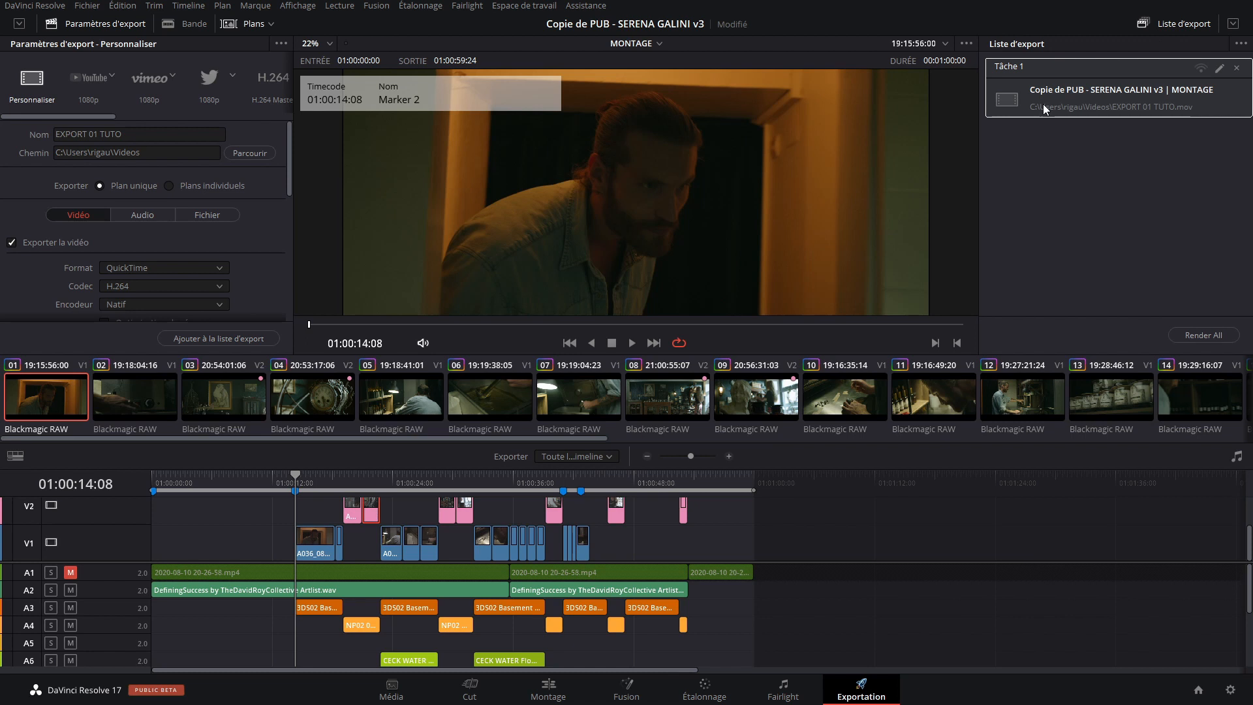
pyautogui.click(1197, 337)
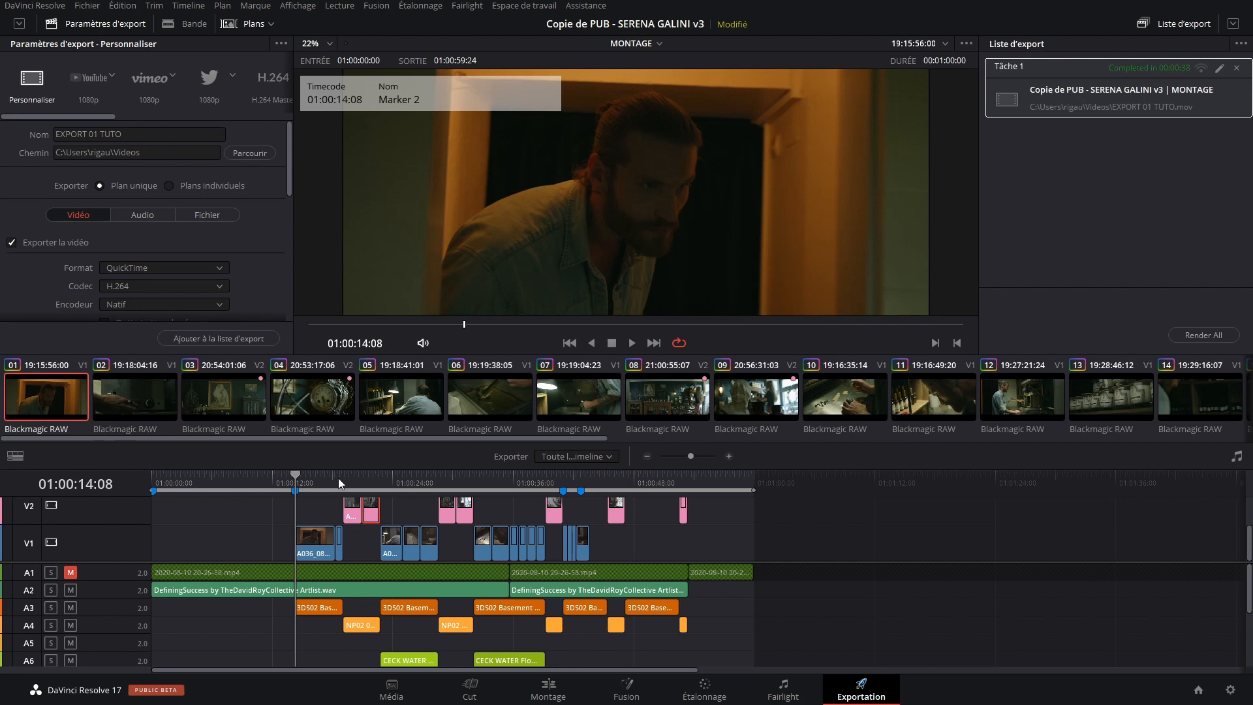
# Mark the range from 01:00:14:08 to 01:00:47:04 on the timeline and limit the export to Sélection Entrée/Sortie
pyautogui.press('i')
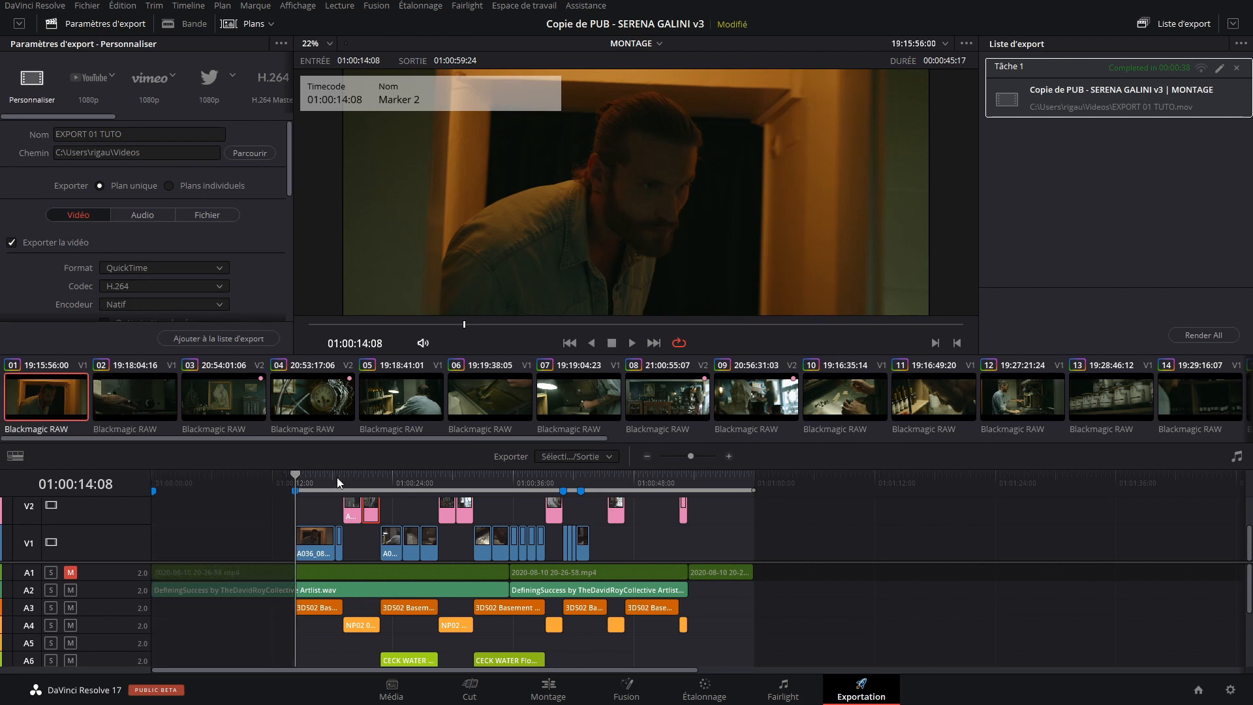
pyautogui.moveTo(607, 482); pyautogui.dragTo(625, 489)
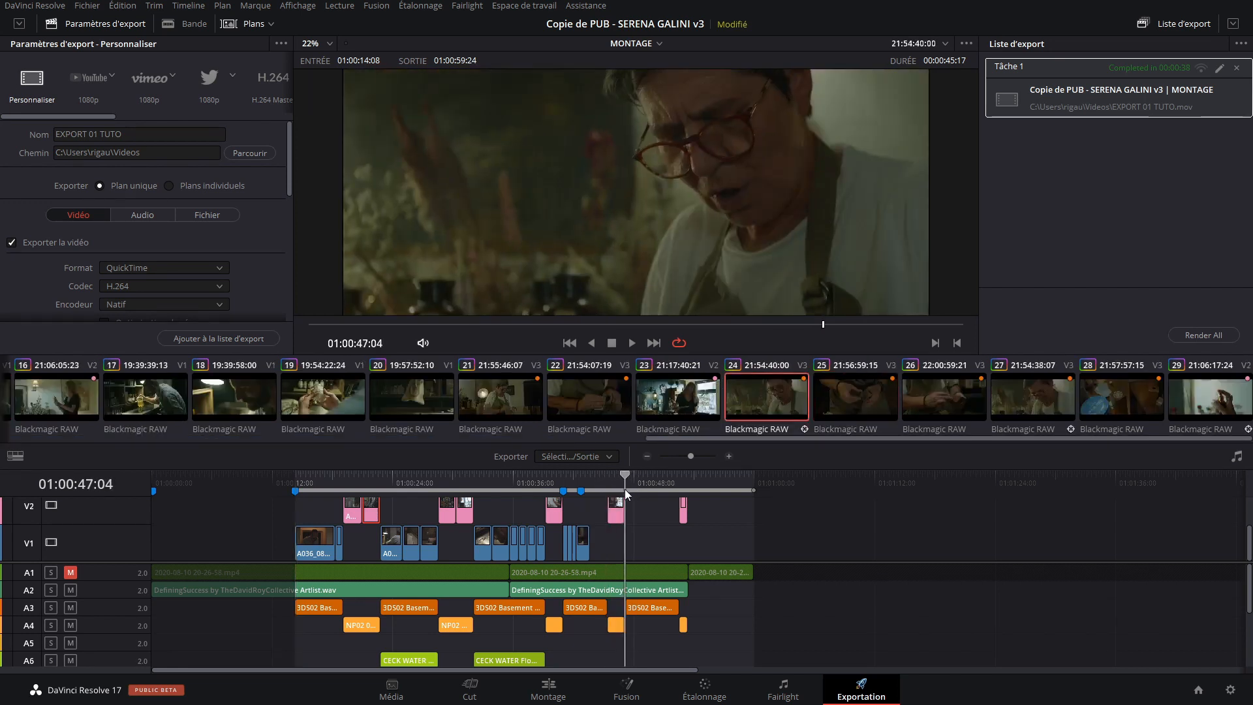
pyautogui.press('o')
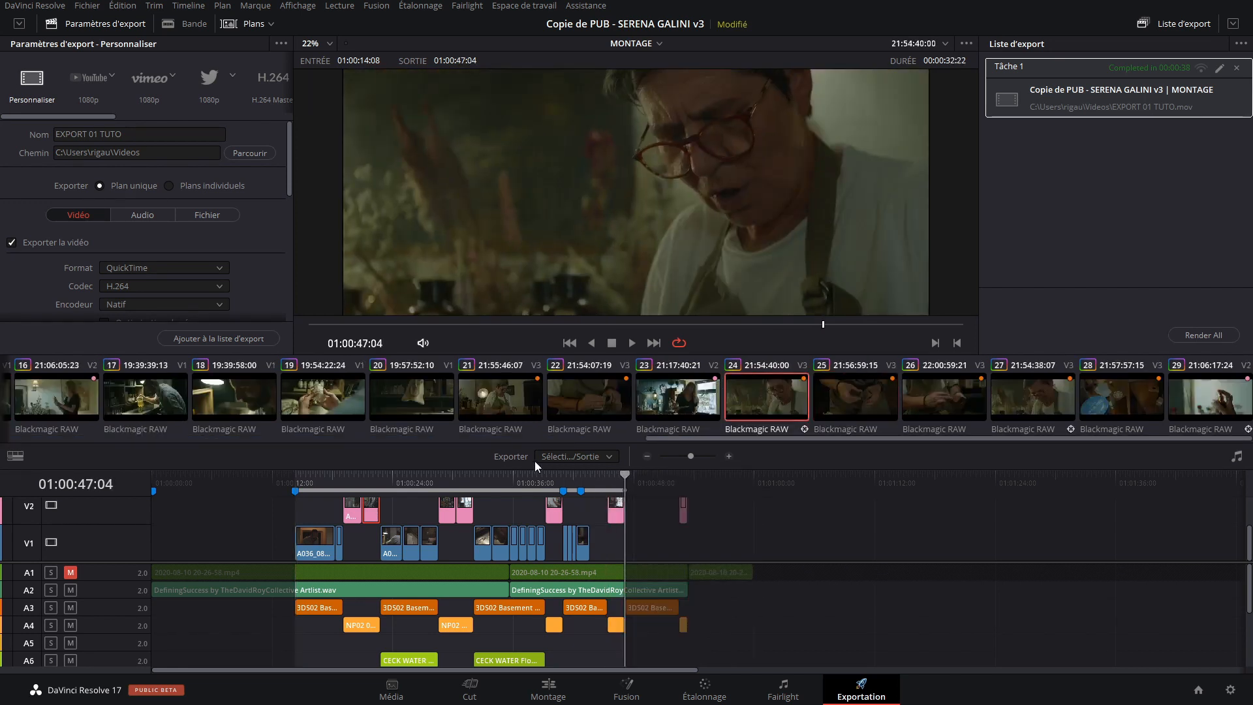
pyautogui.click(551, 457)
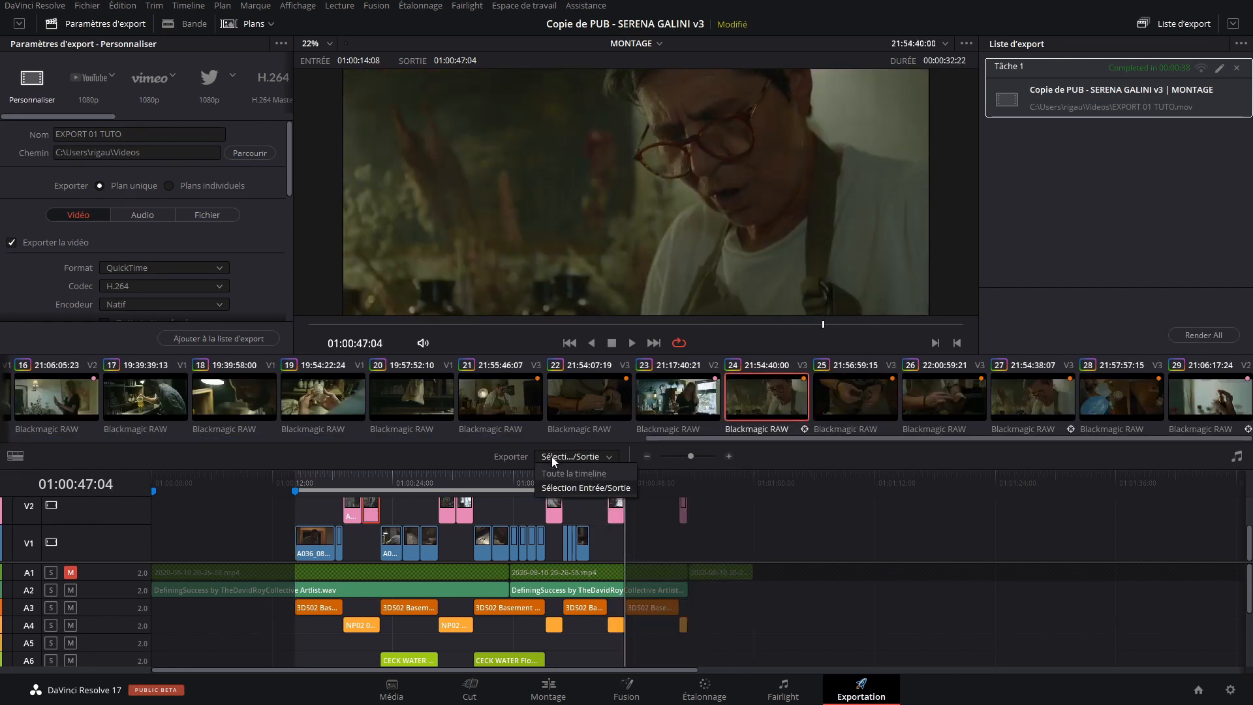
pyautogui.click(565, 490)
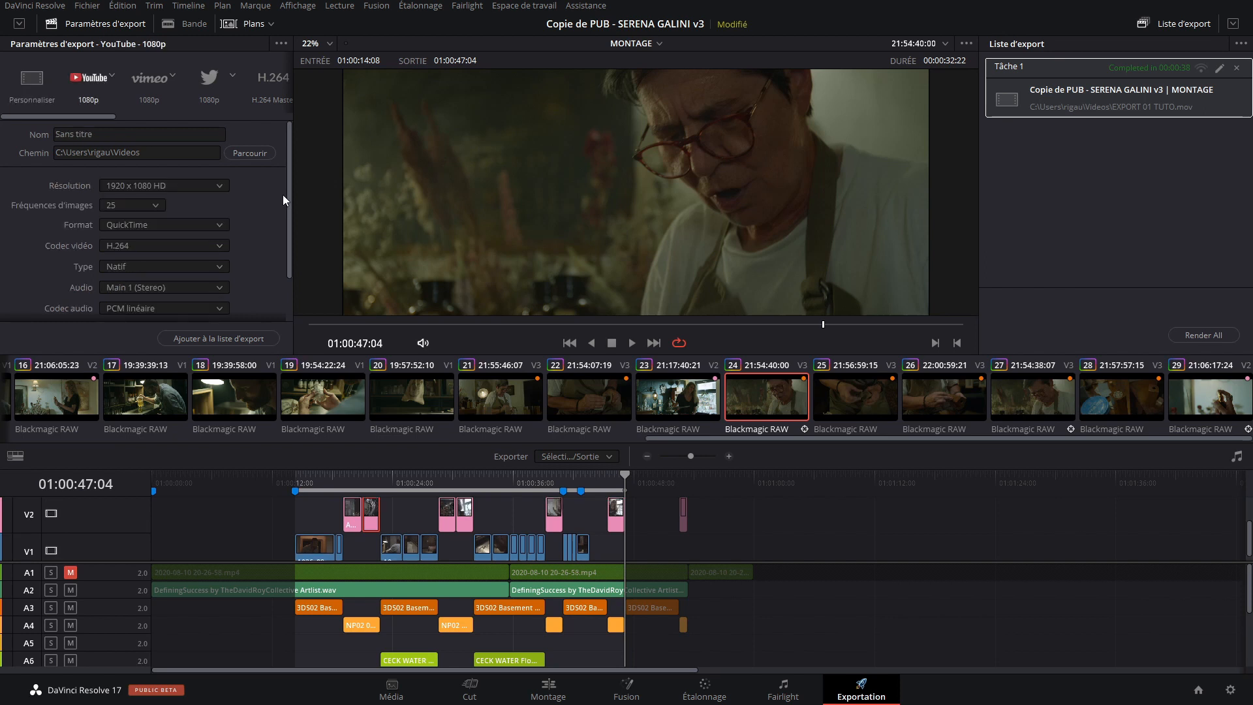
# Try the Vimeo 1080p export preset, return to the YouTube preset and choose its 2160p version
pyautogui.click(149, 79)
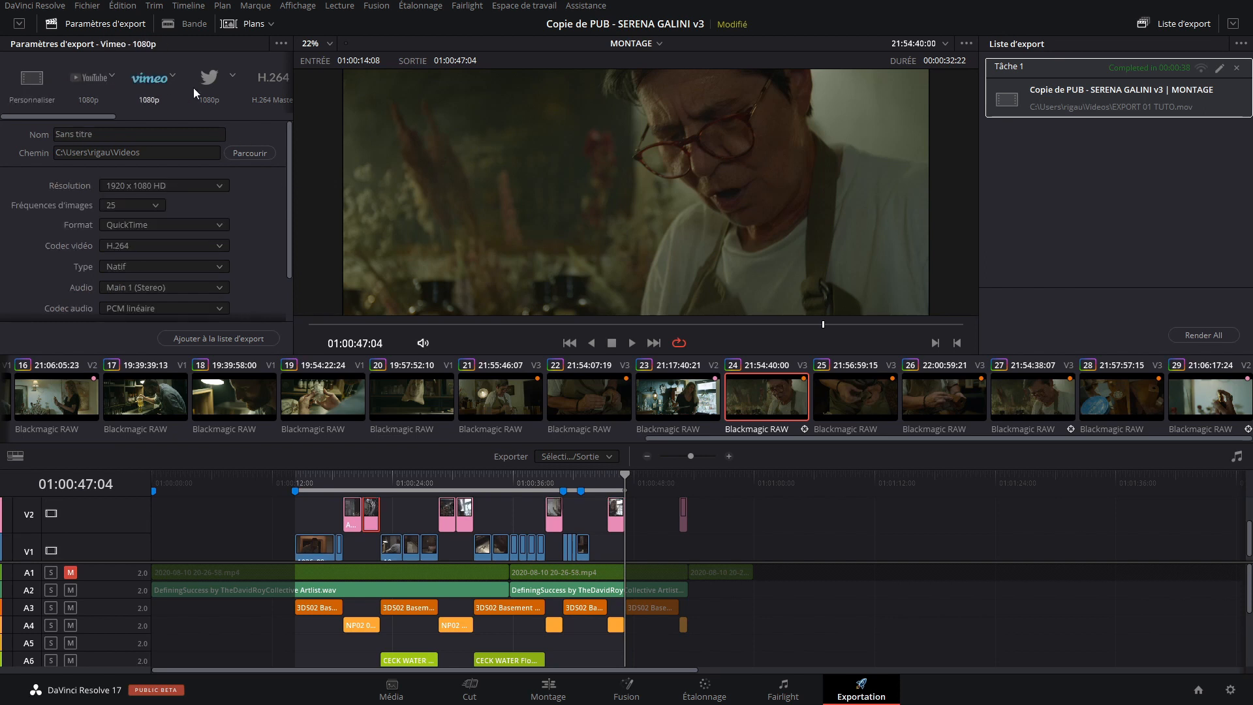
pyautogui.click(94, 83)
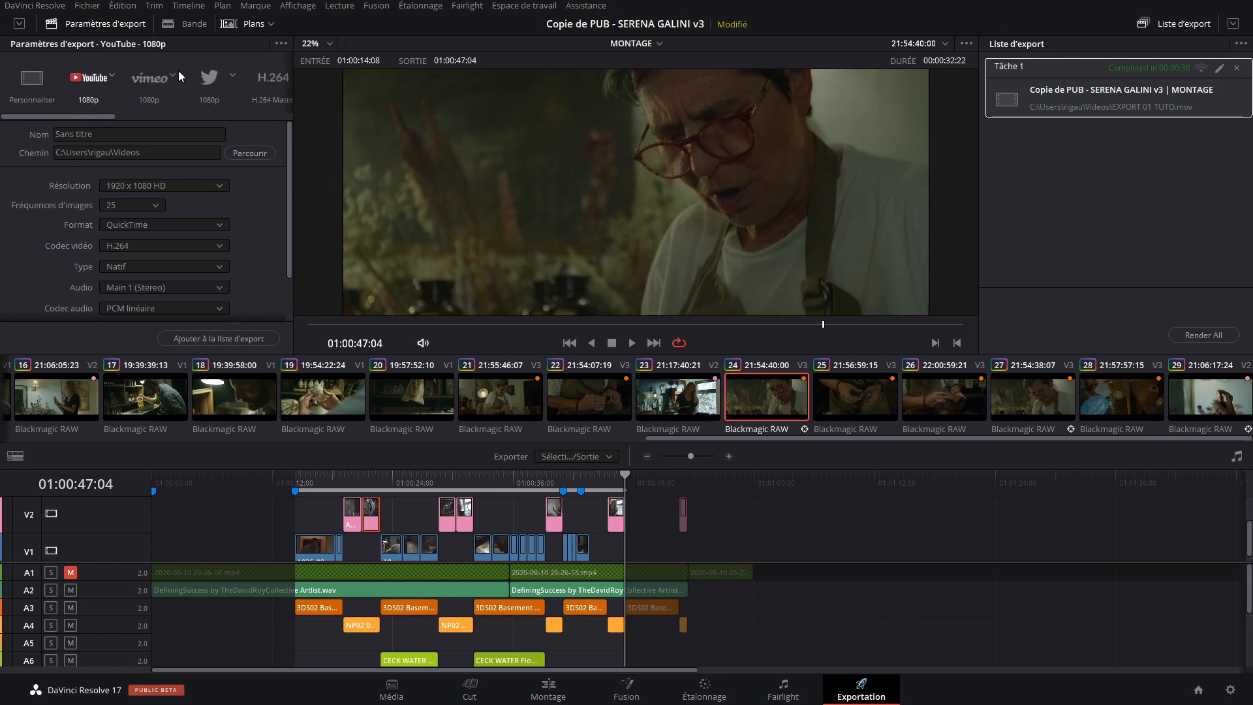
pyautogui.click(108, 76)
pyautogui.click(85, 126)
# Set the export resolution to 4096 x 1716 DCI Scope 2.39 and look through the remaining export presets
pyautogui.click(179, 185)
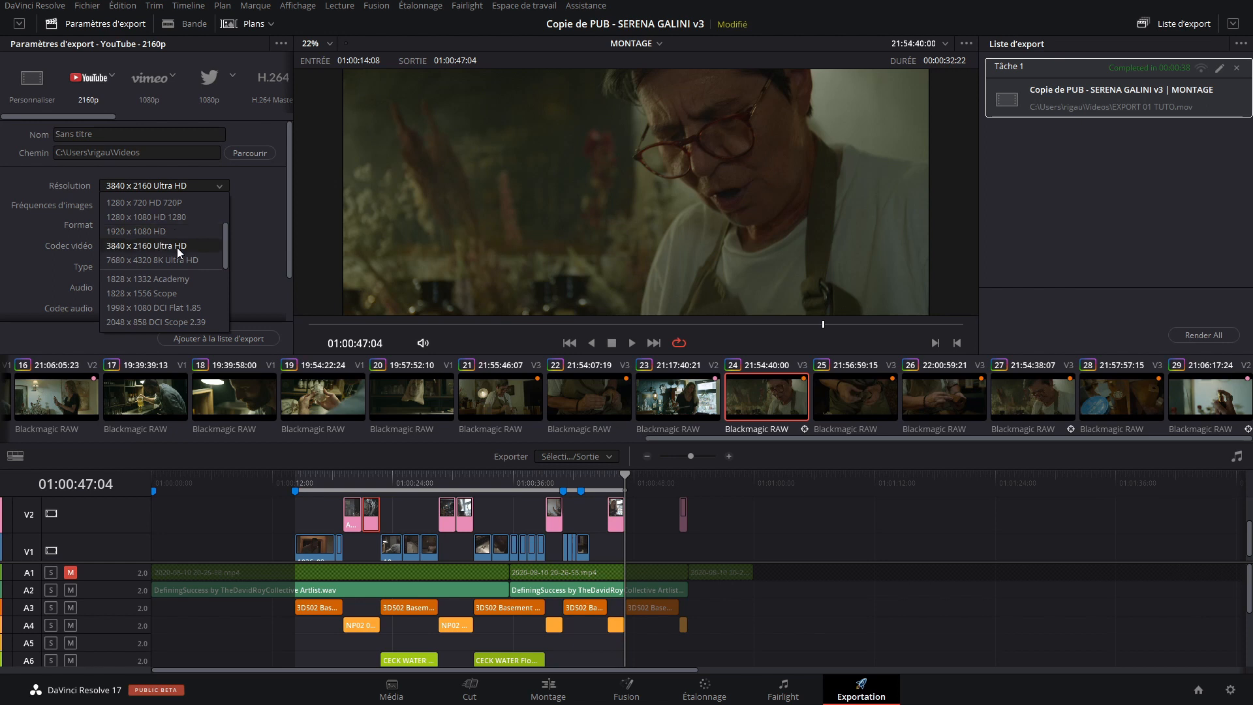
pyautogui.scroll(-4, 177, 248)
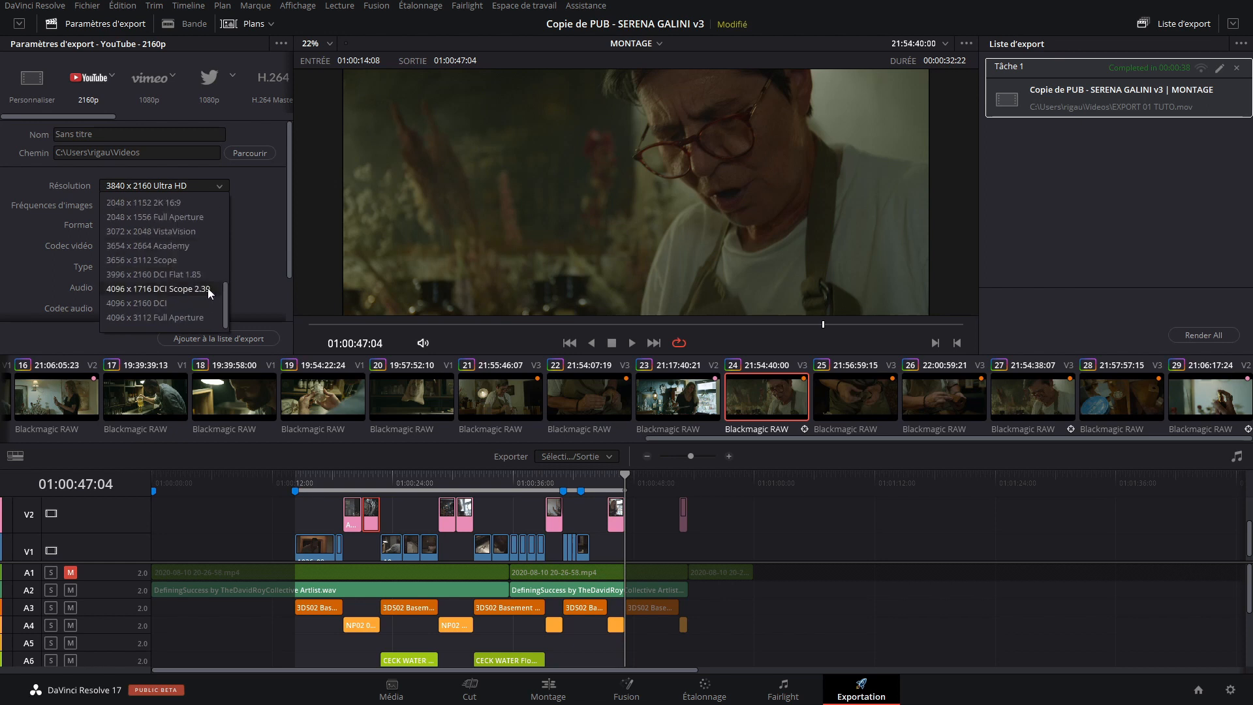
pyautogui.click(208, 289)
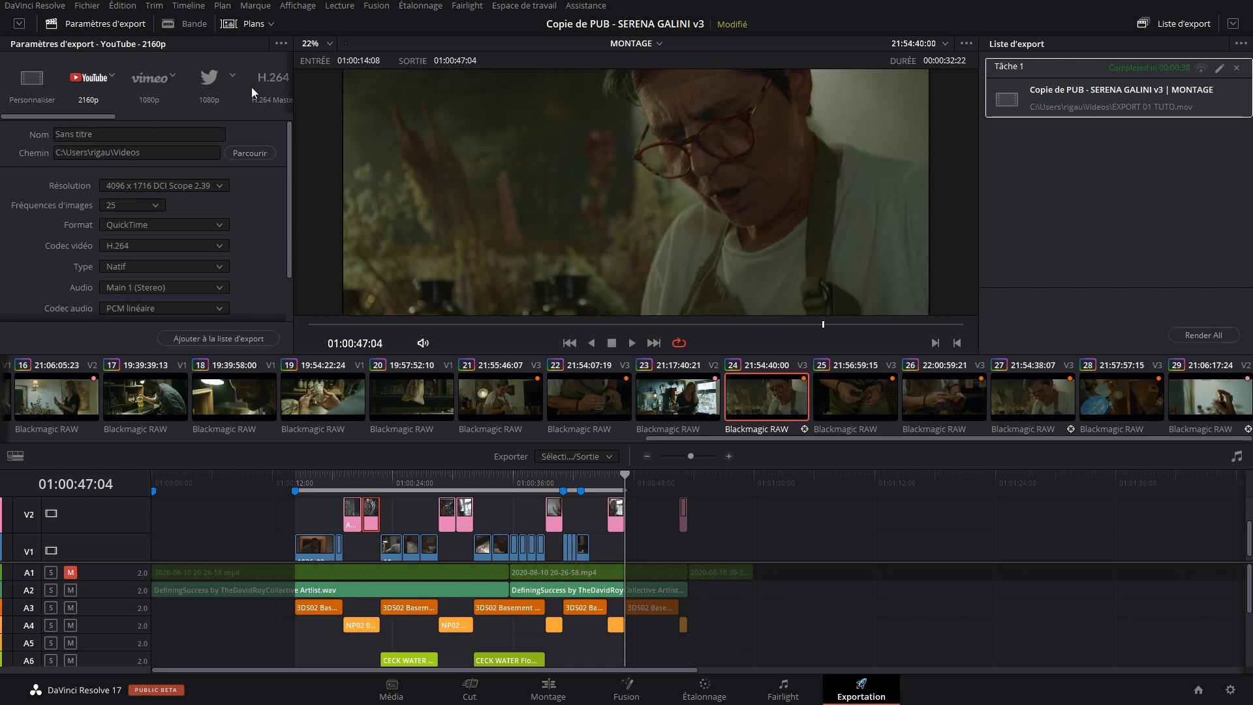
pyautogui.moveTo(92, 116); pyautogui.dragTo(166, 114)
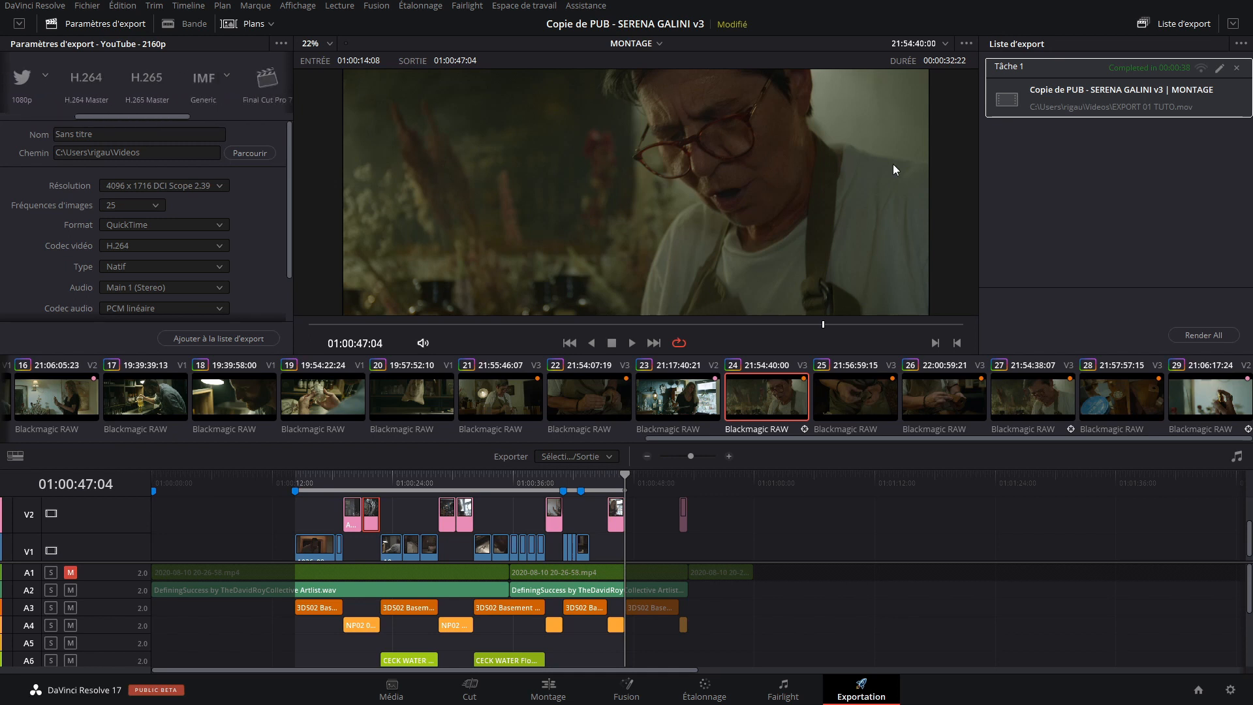